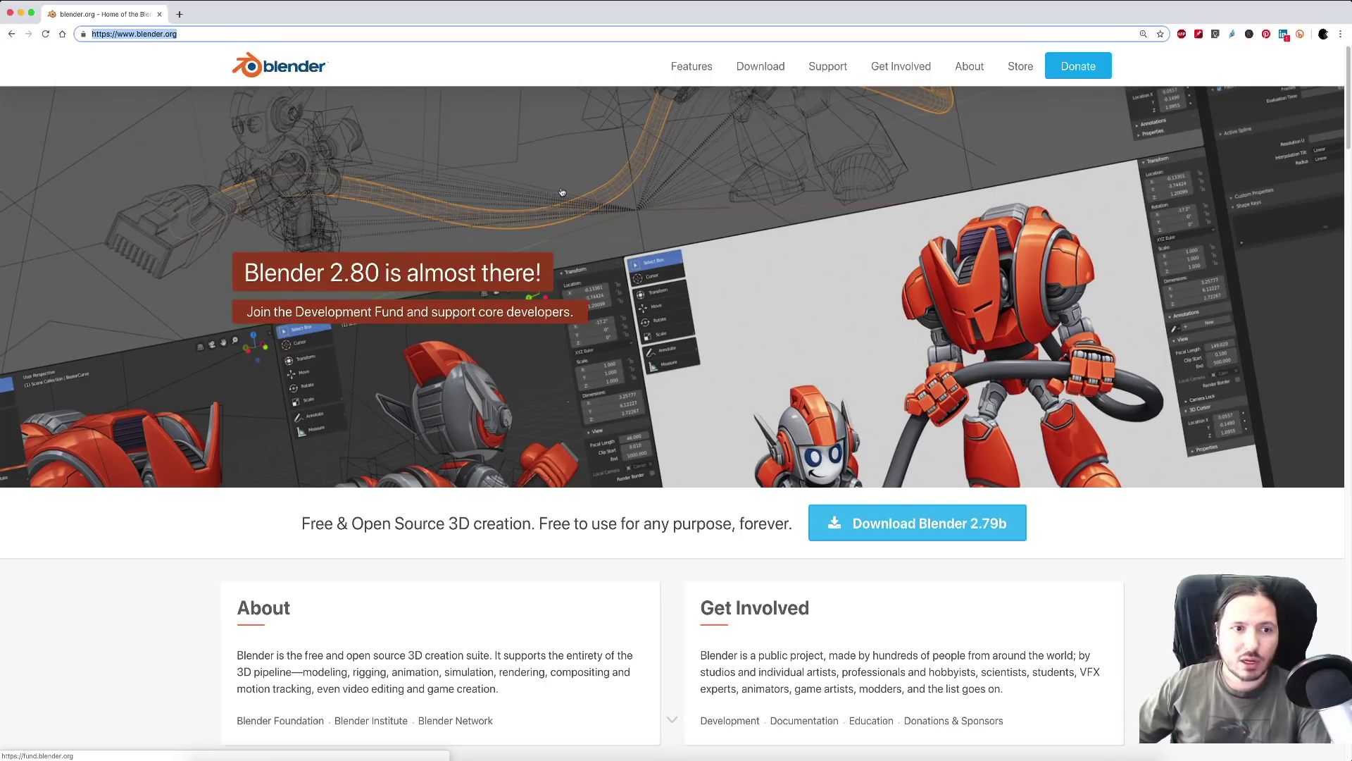
Step: Reach the 2.80 Beta experimental builds page and download the macOS 64 bit build
{"action": "left_click", "coordinate": [741, 74]}
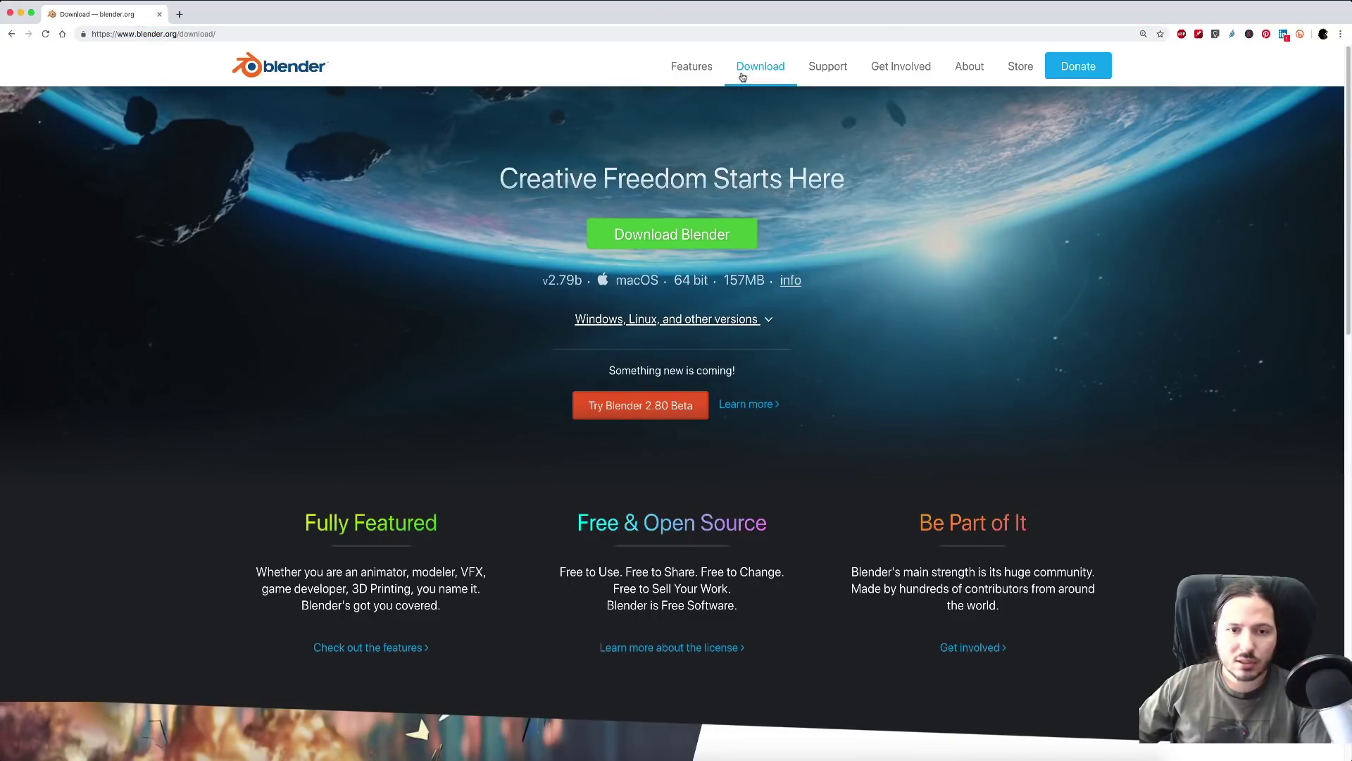
{"action": "left_click", "coordinate": [608, 414]}
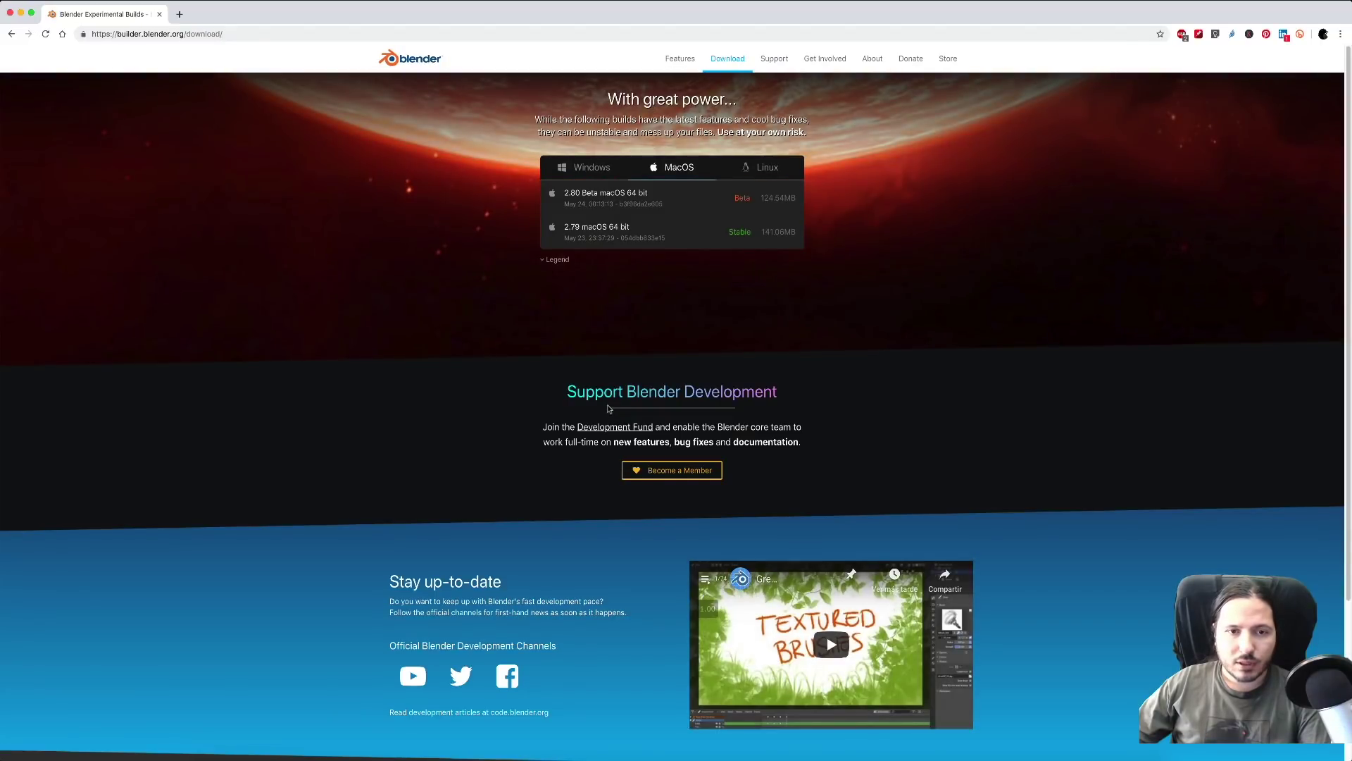
{"action": "left_click", "coordinate": [591, 168]}
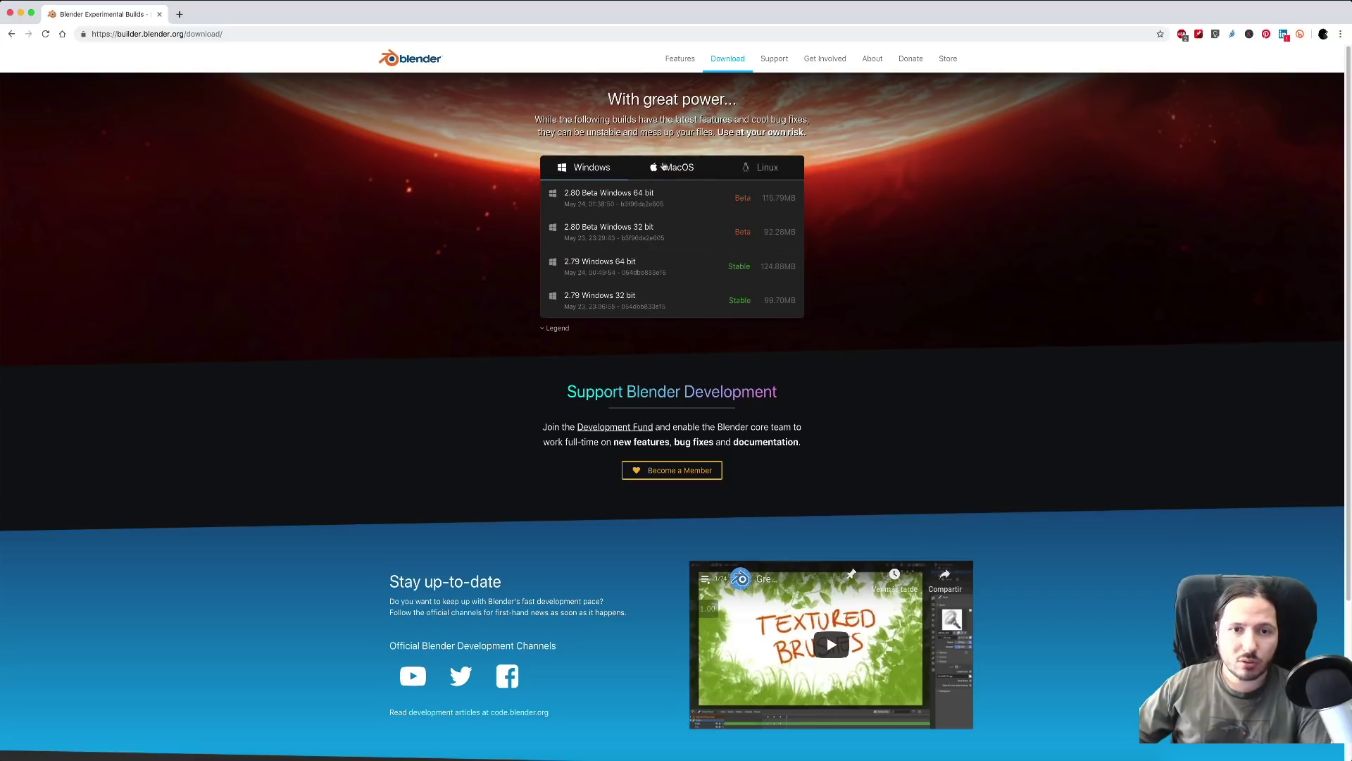
{"action": "left_click", "coordinate": [670, 167]}
{"action": "left_click", "coordinate": [763, 167]}
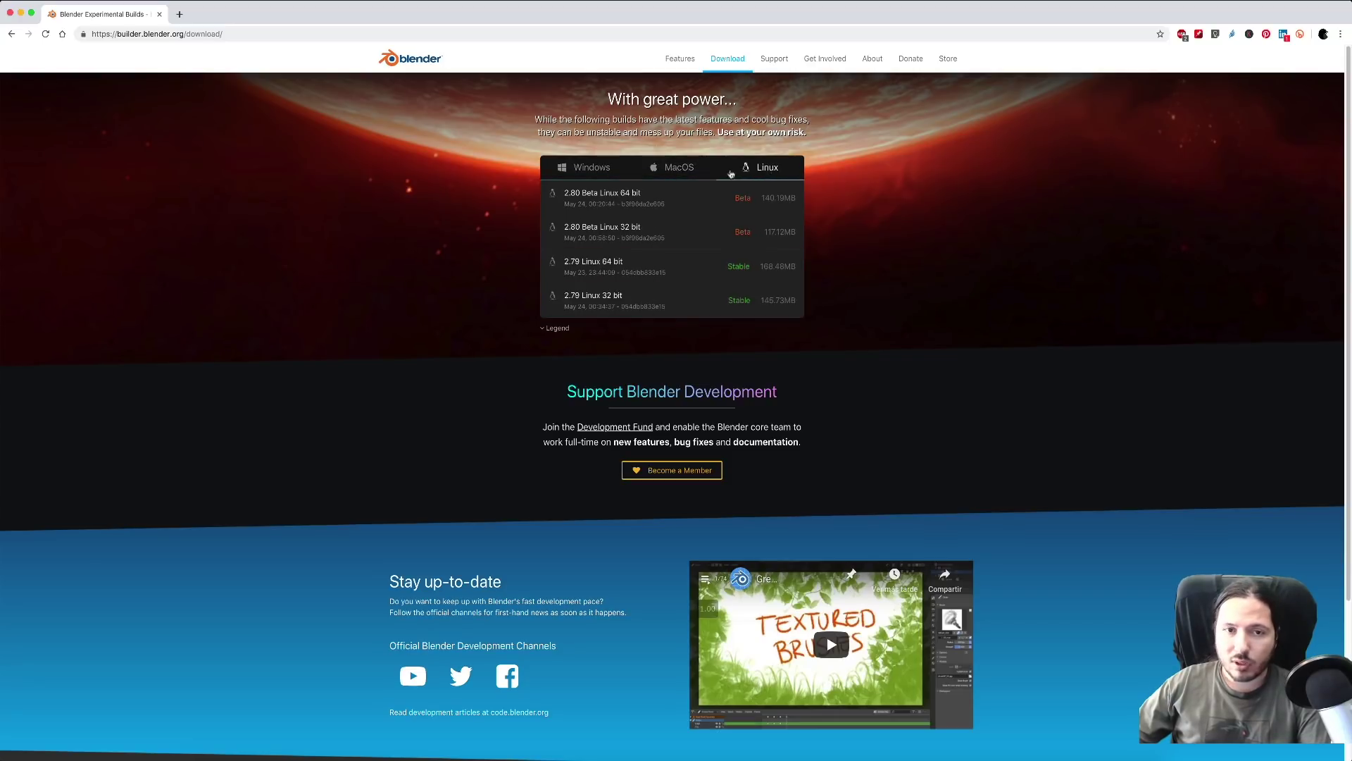
{"action": "left_click", "coordinate": [678, 169]}
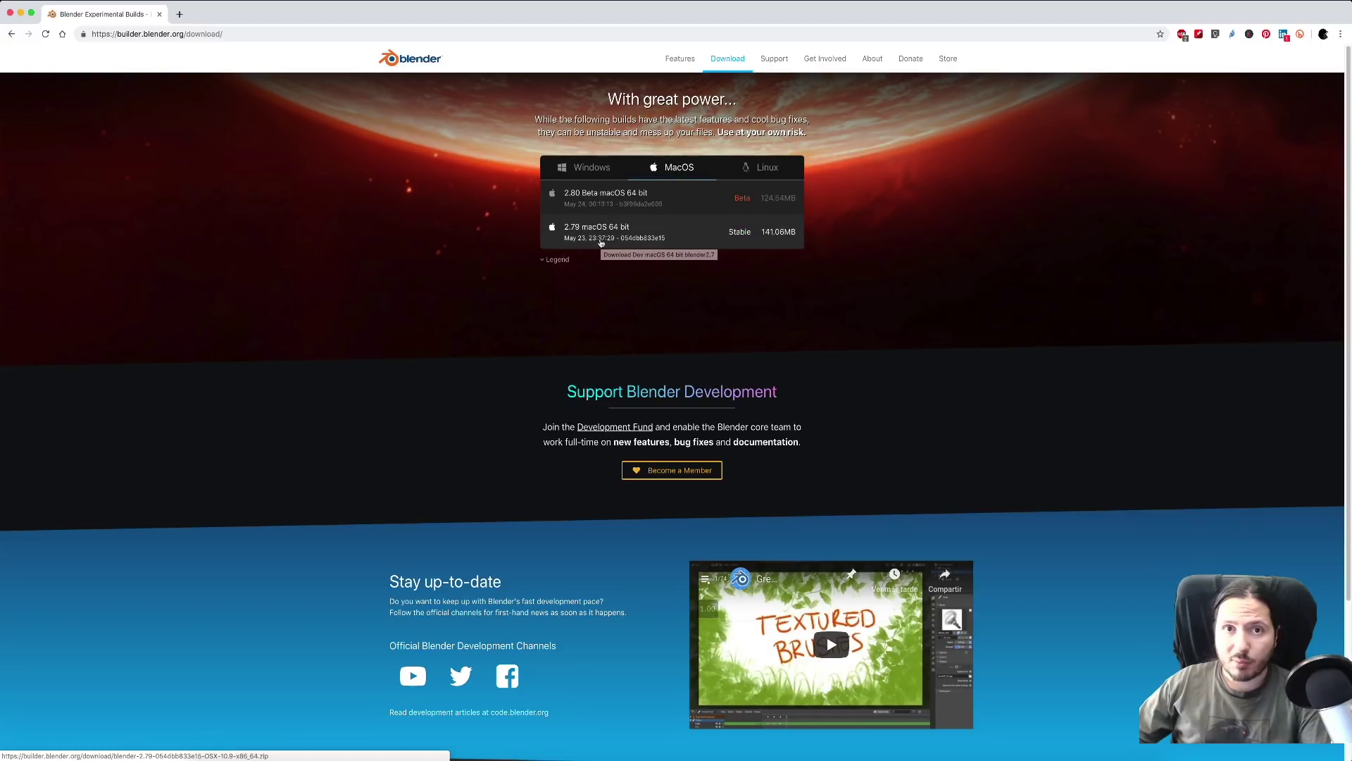
{"action": "left_click", "coordinate": [612, 197]}
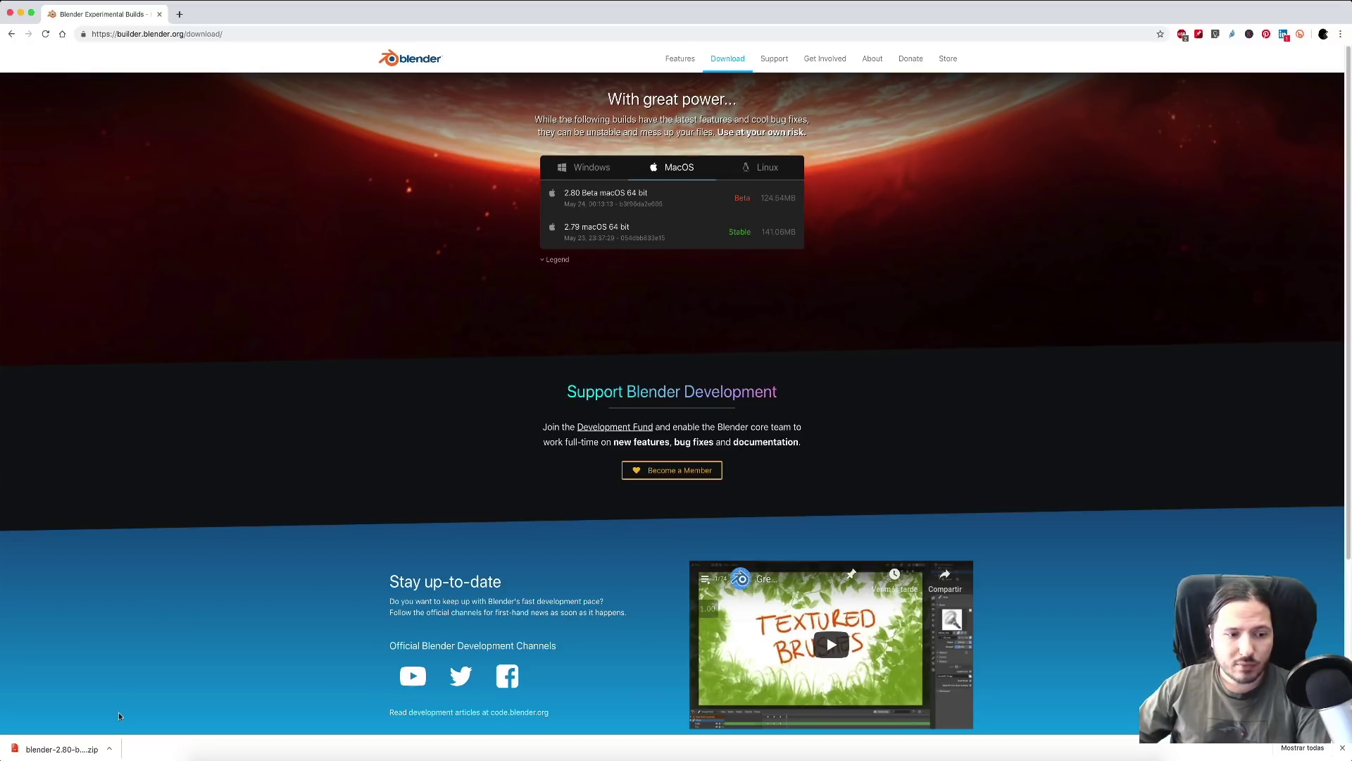
Step: Open the downloaded Blender 2.80 Beta zip from Chrome's download shelf to extract it
{"action": "left_click", "coordinate": [91, 748]}
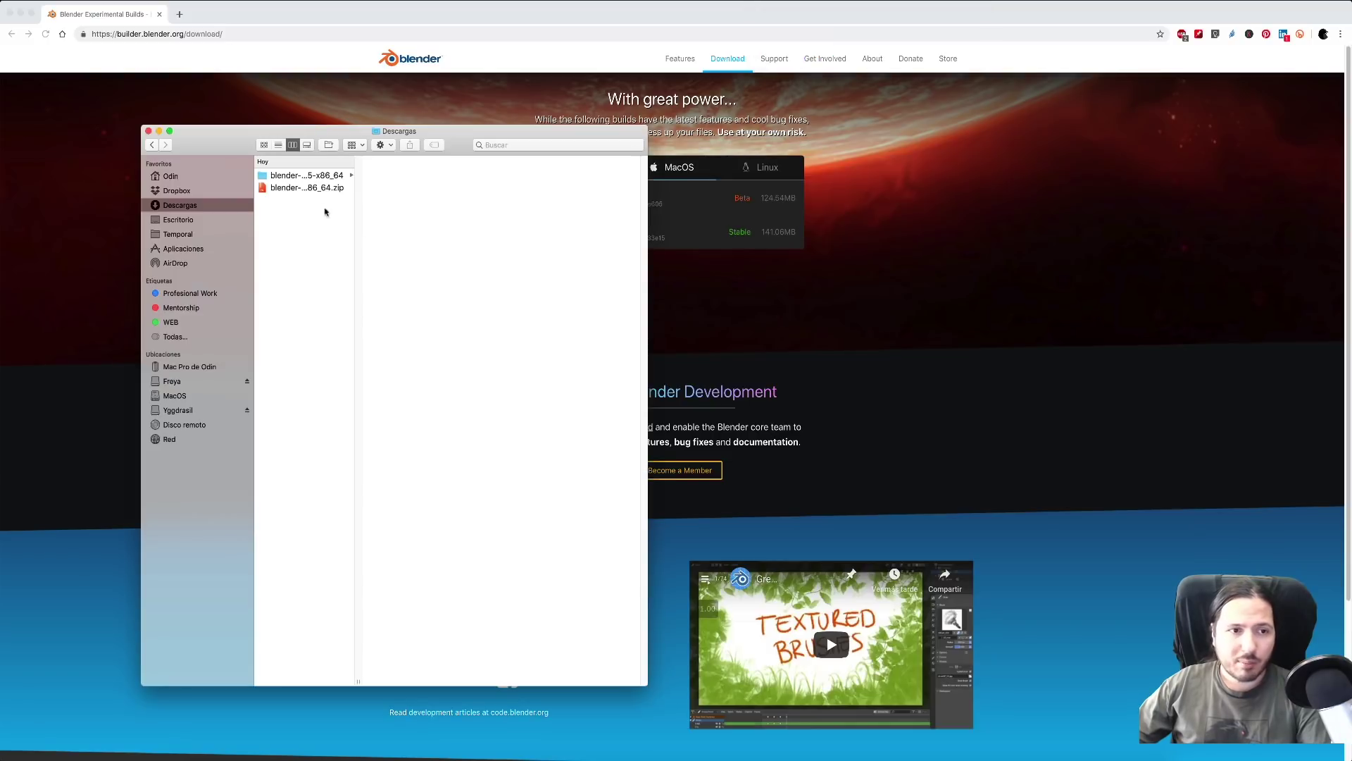
Step: Launch blender.app from the extracted blender folder using the right-click Open command
{"action": "left_click", "coordinate": [314, 180]}
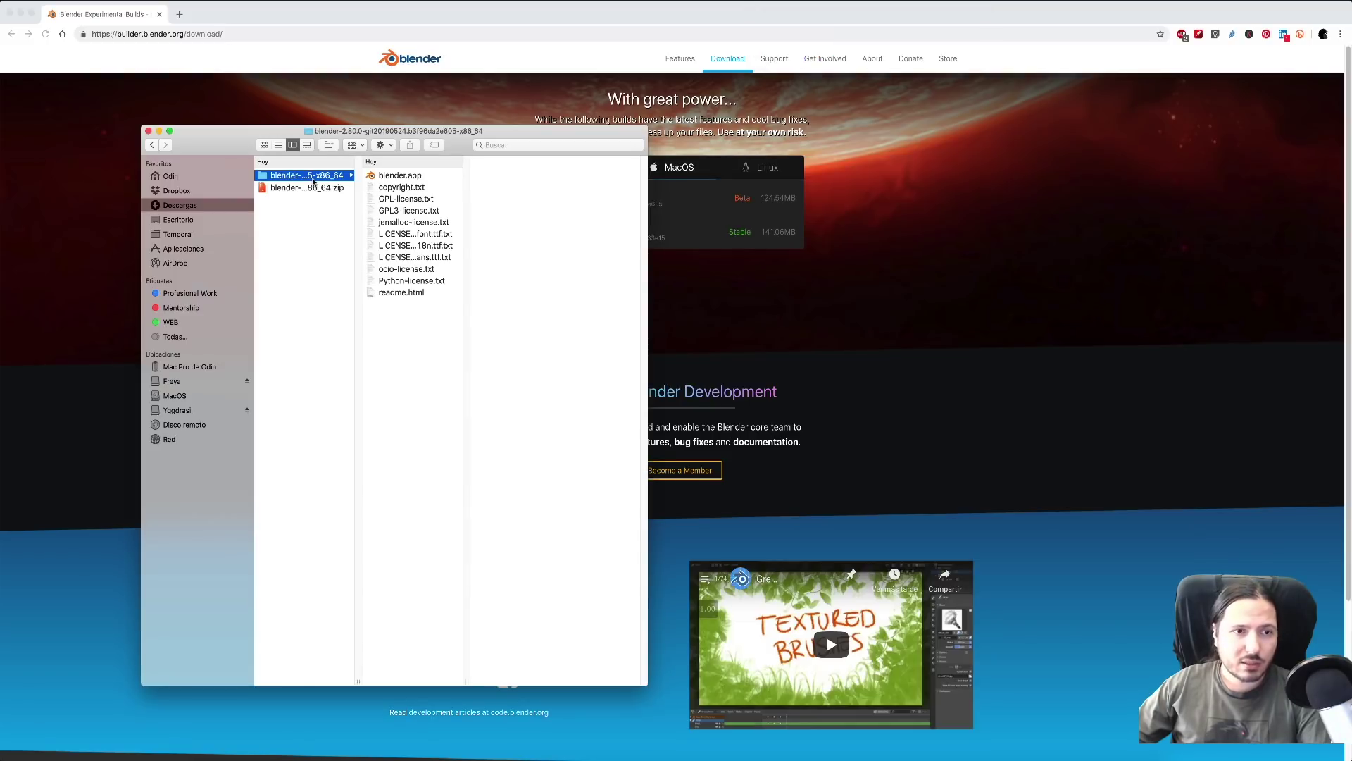
{"action": "left_click", "coordinate": [407, 178]}
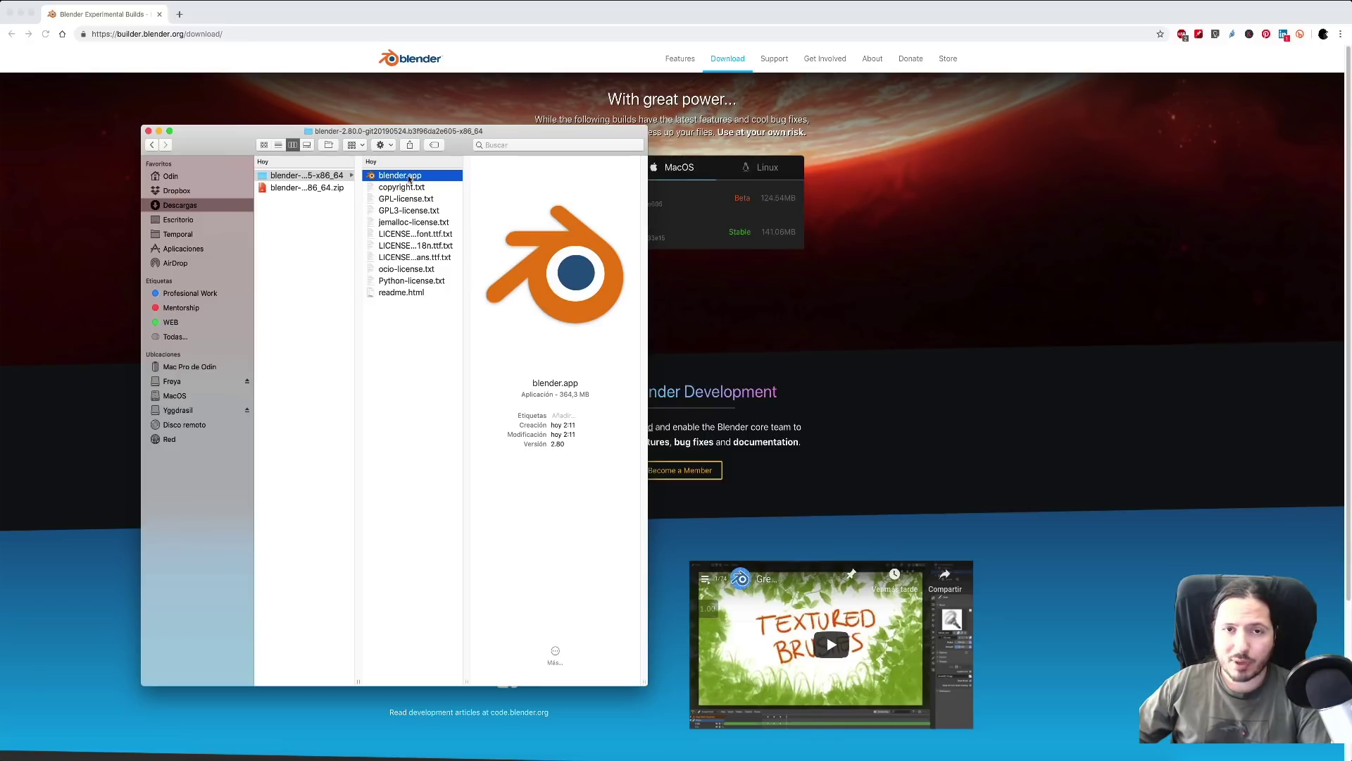
{"action": "double_click", "coordinate": [408, 178]}
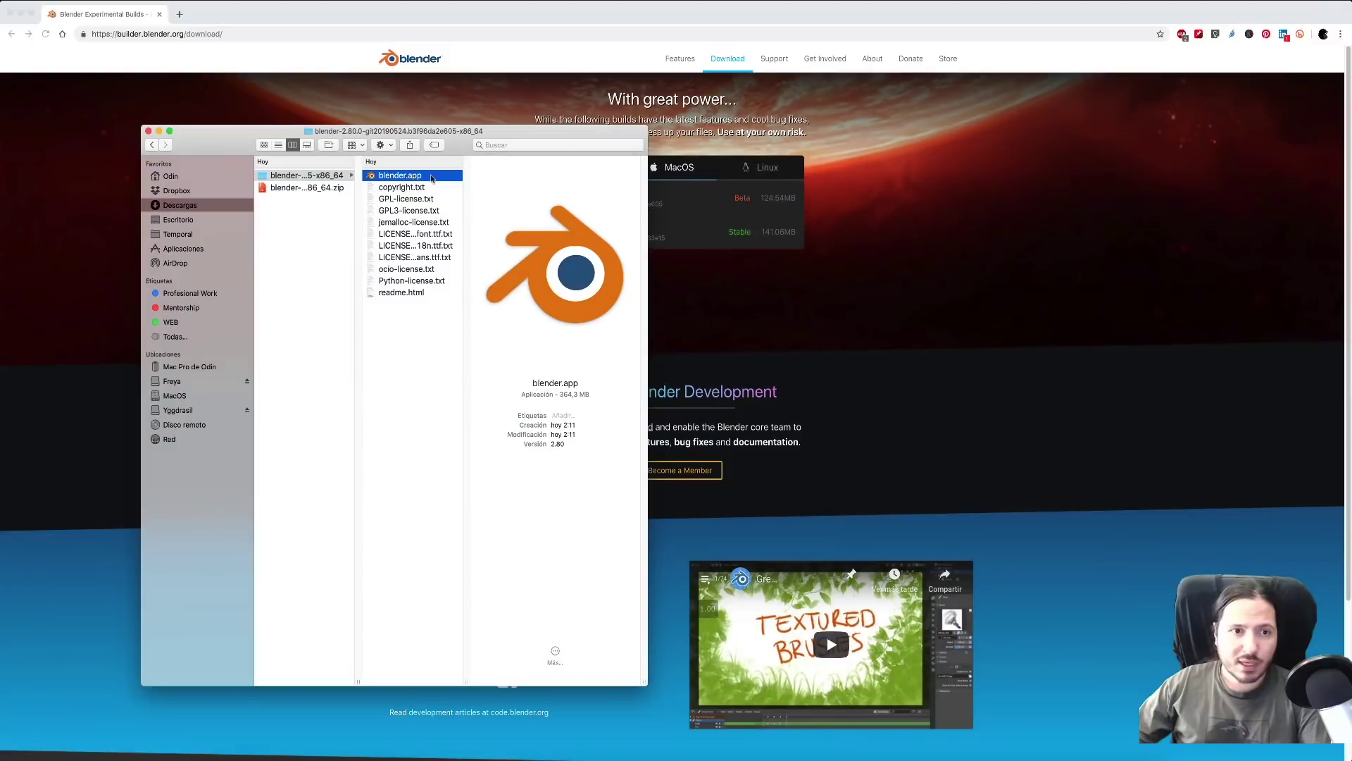
{"action": "right_click", "coordinate": [433, 179]}
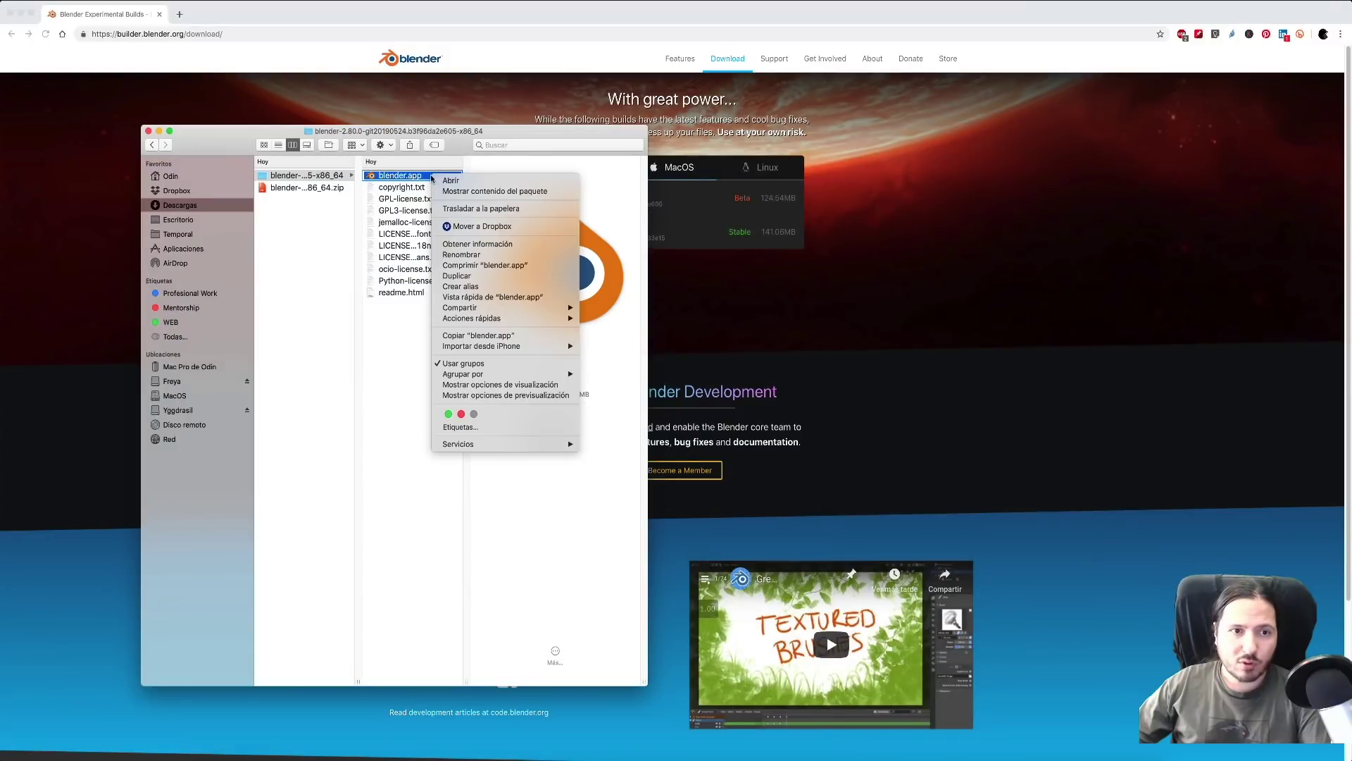
{"action": "key", "text": "alt"}
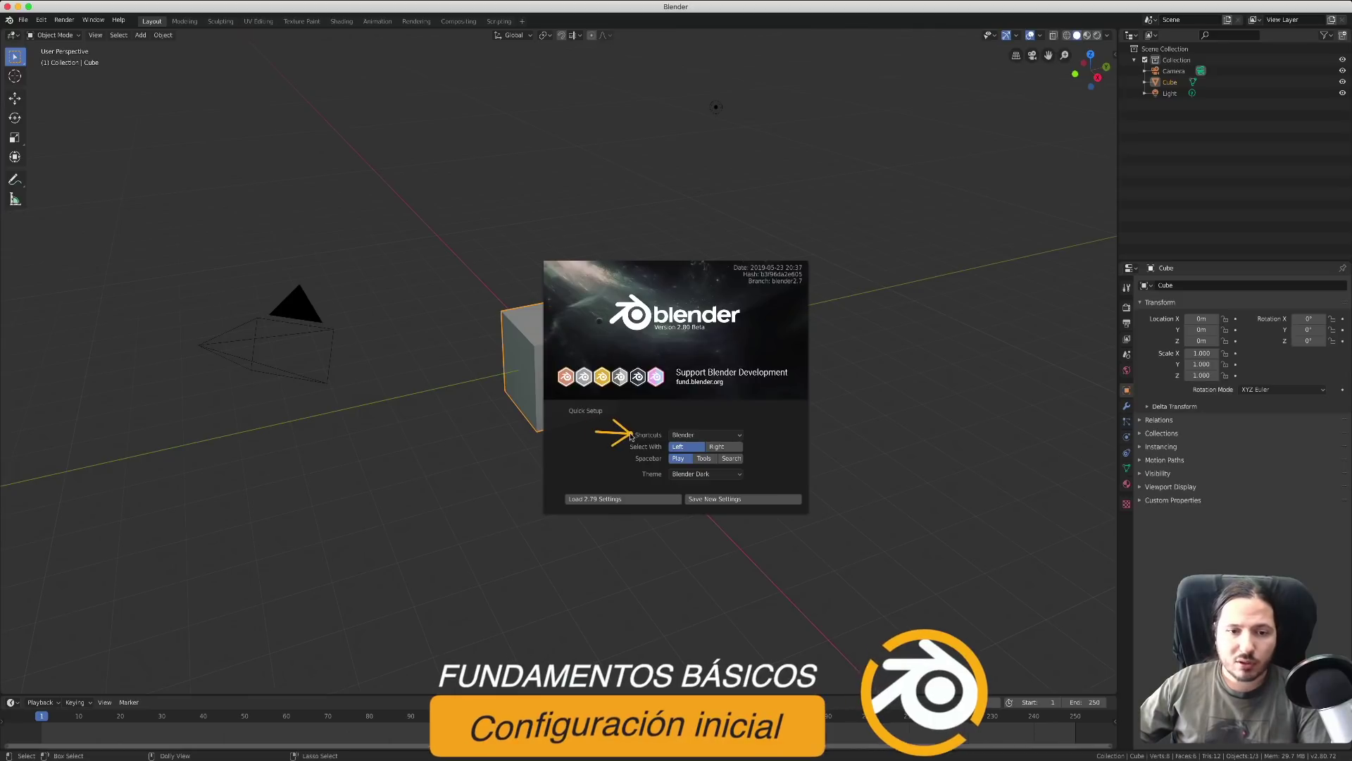
{"action": "left_click", "coordinate": [733, 437]}
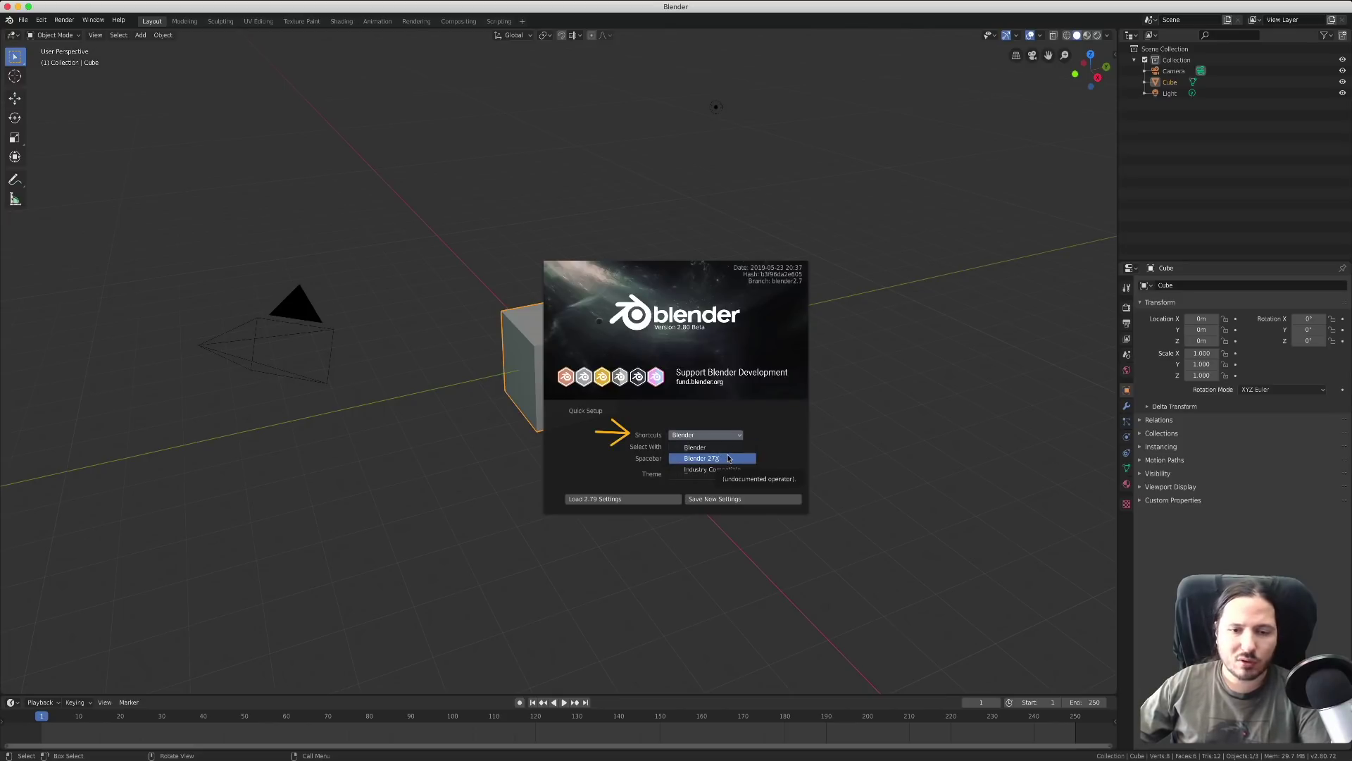
{"action": "left_click", "coordinate": [736, 447]}
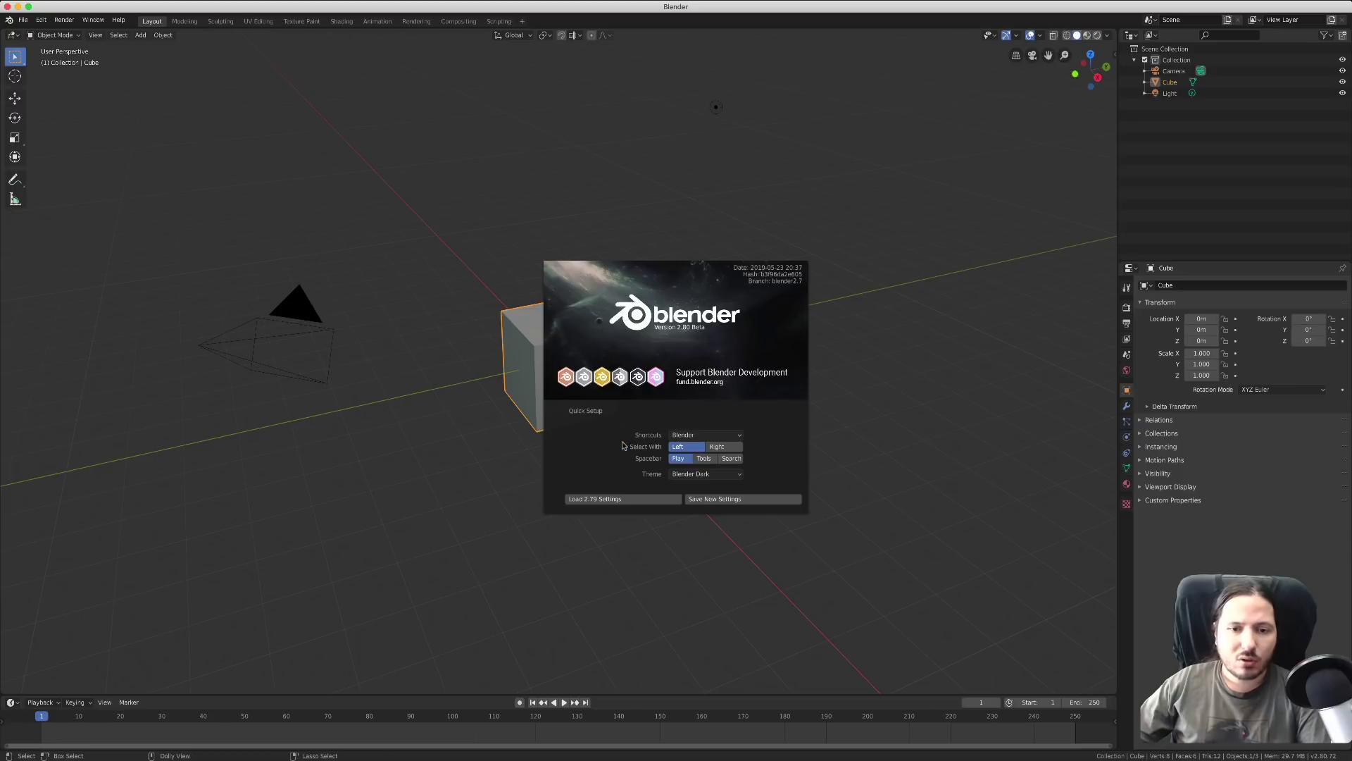
Step: Keep Left-click selection and set Spacebar to Tools in Quick Setup
{"action": "left_click", "coordinate": [716, 447]}
{"action": "left_click", "coordinate": [694, 450]}
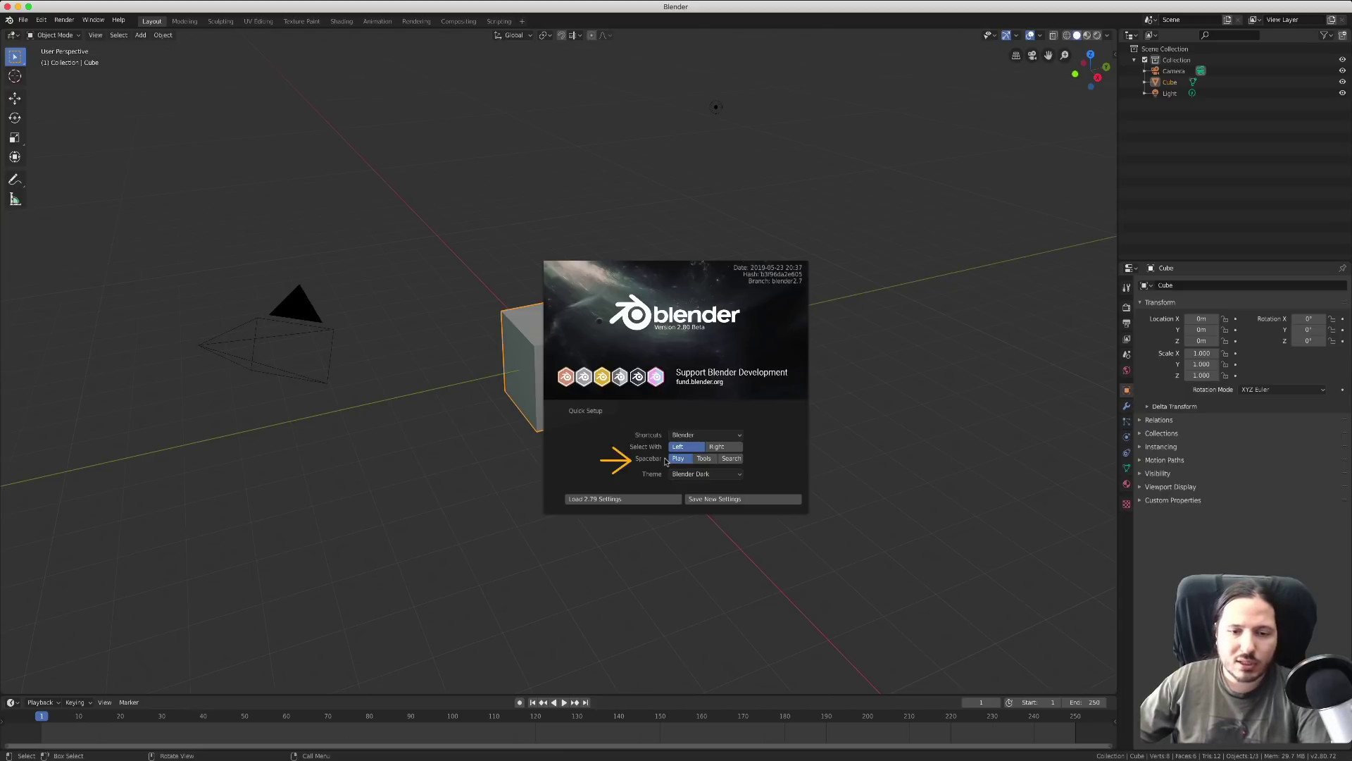
{"action": "left_click", "coordinate": [702, 459]}
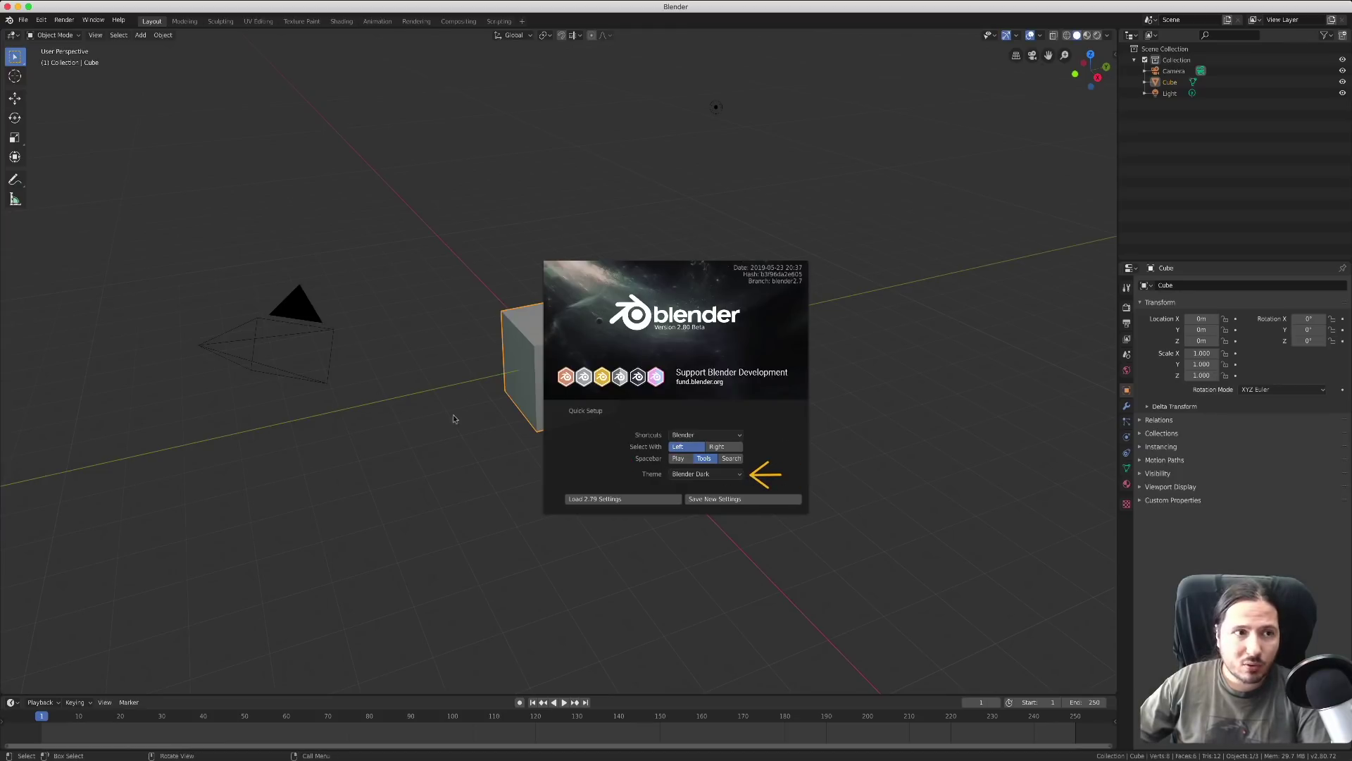
{"action": "left_click", "coordinate": [714, 474]}
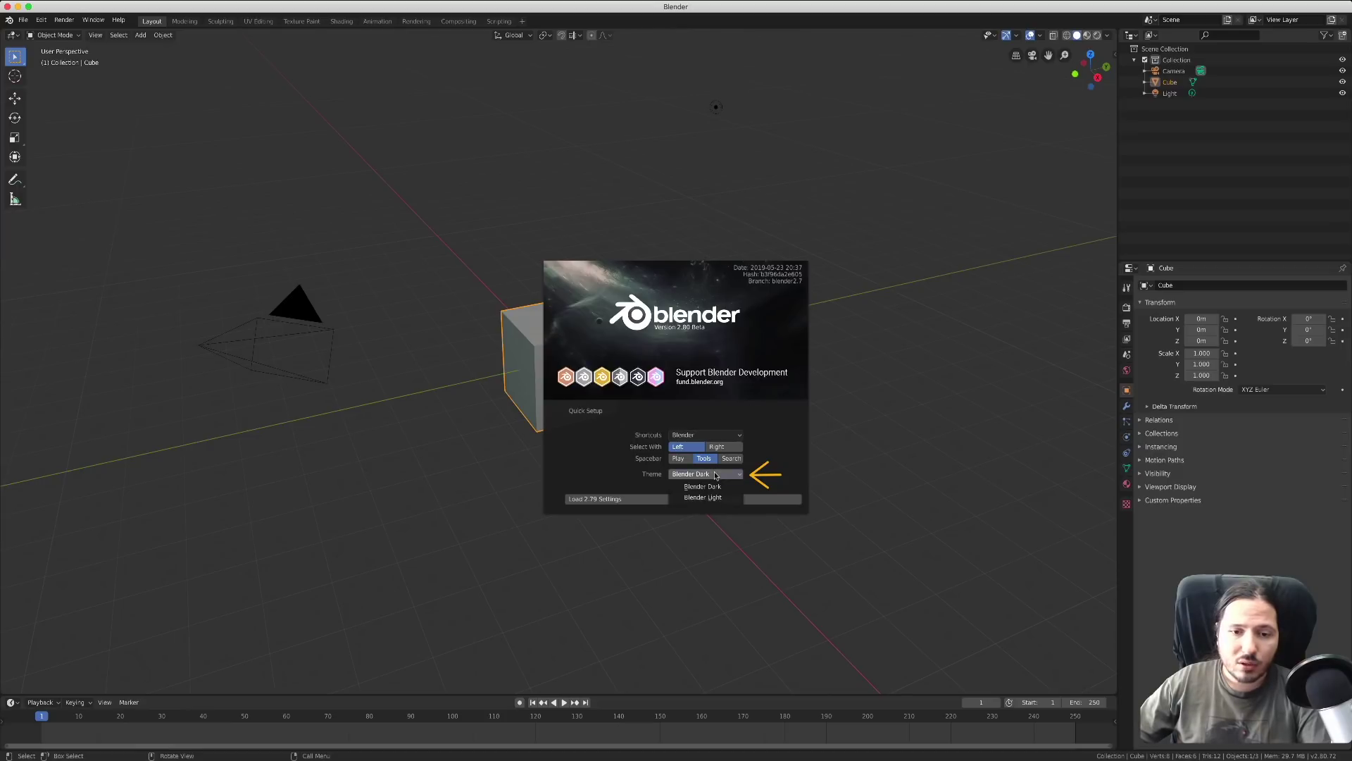
Step: Choose the Blender Dark theme in the Quick Setup Theme dropdown
{"action": "left_click", "coordinate": [715, 498]}
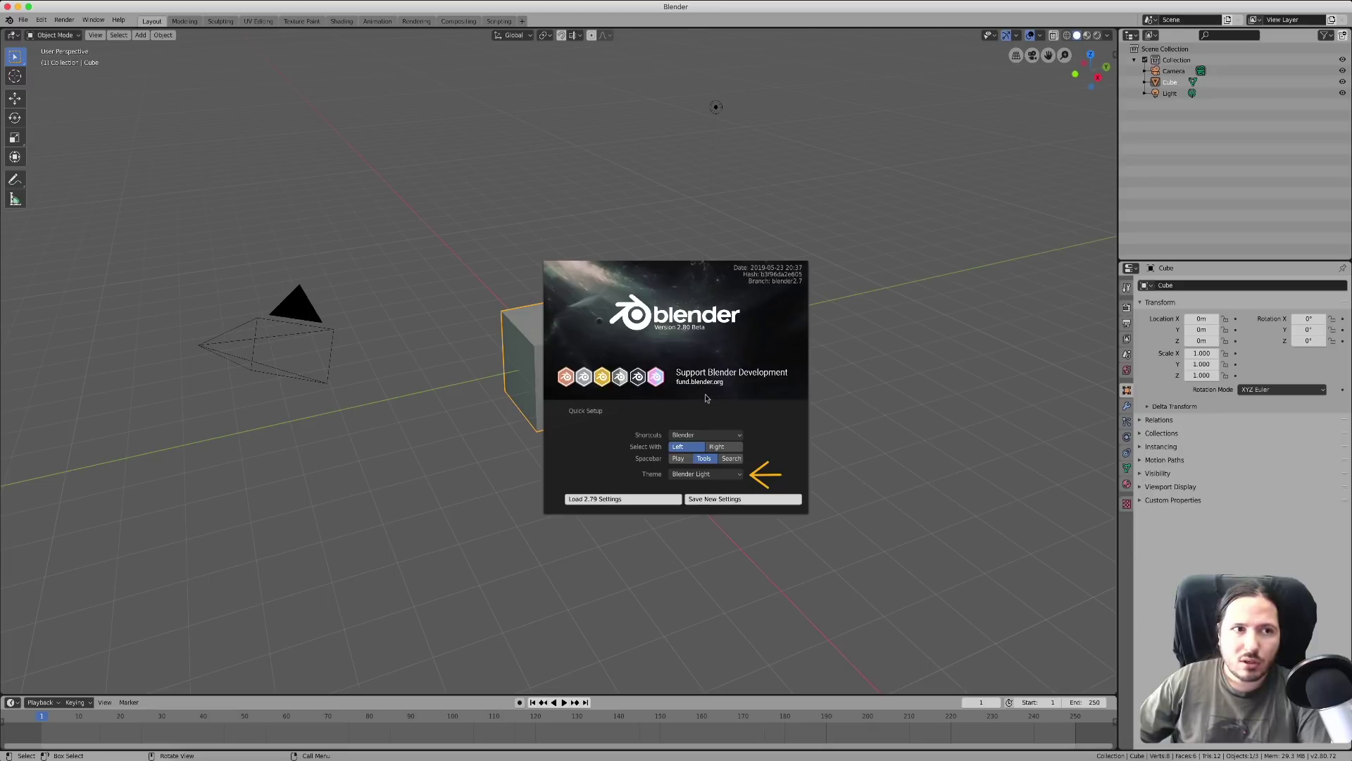
{"action": "left_click", "coordinate": [712, 476]}
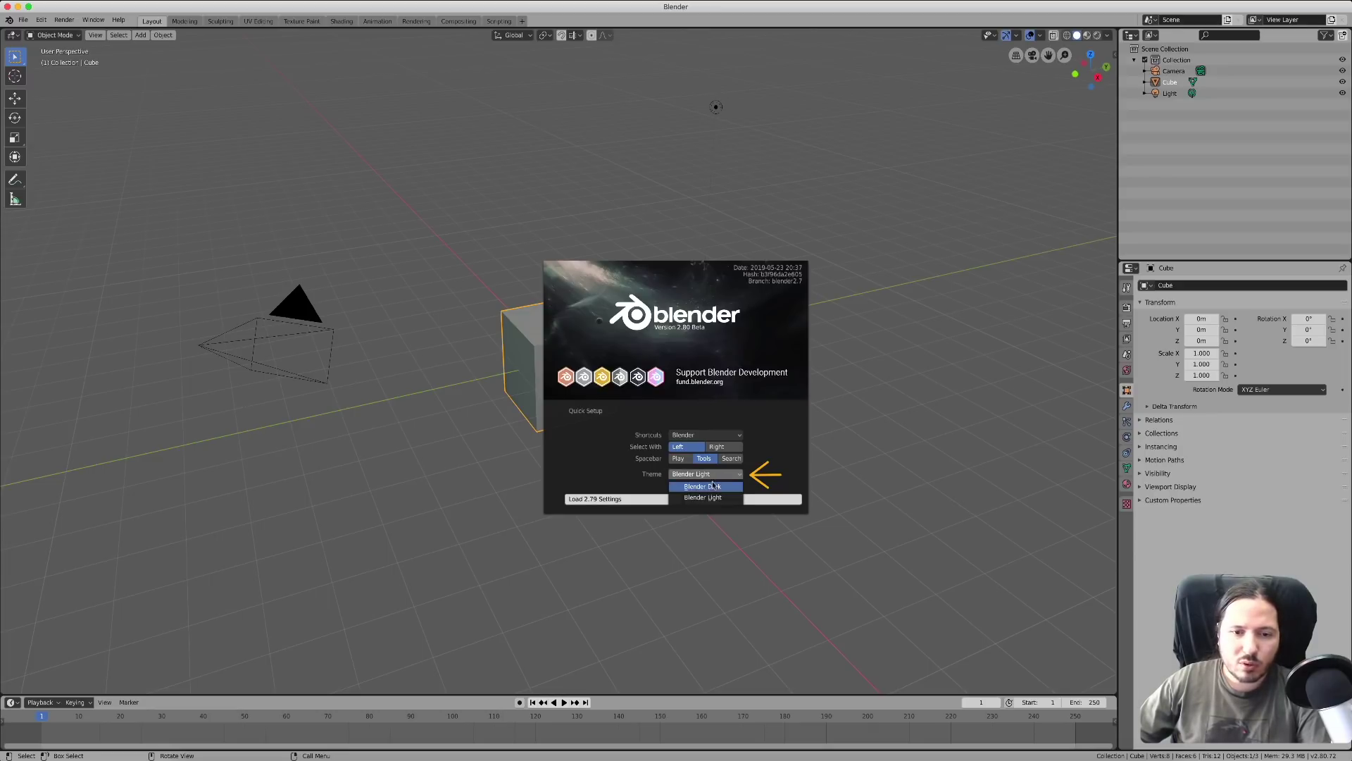
{"action": "left_click", "coordinate": [714, 487]}
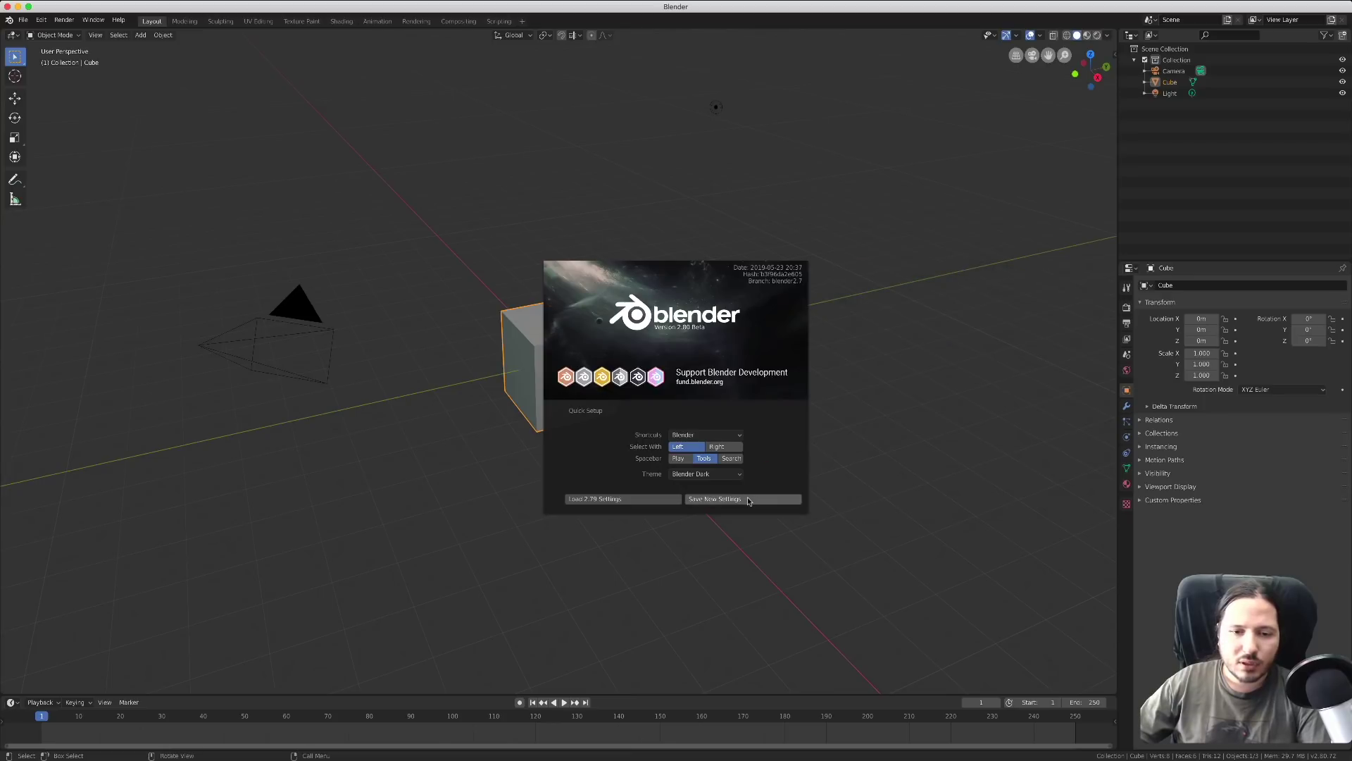
Step: Save the new Quick Setup settings and close the splash screen
{"action": "left_click", "coordinate": [748, 500]}
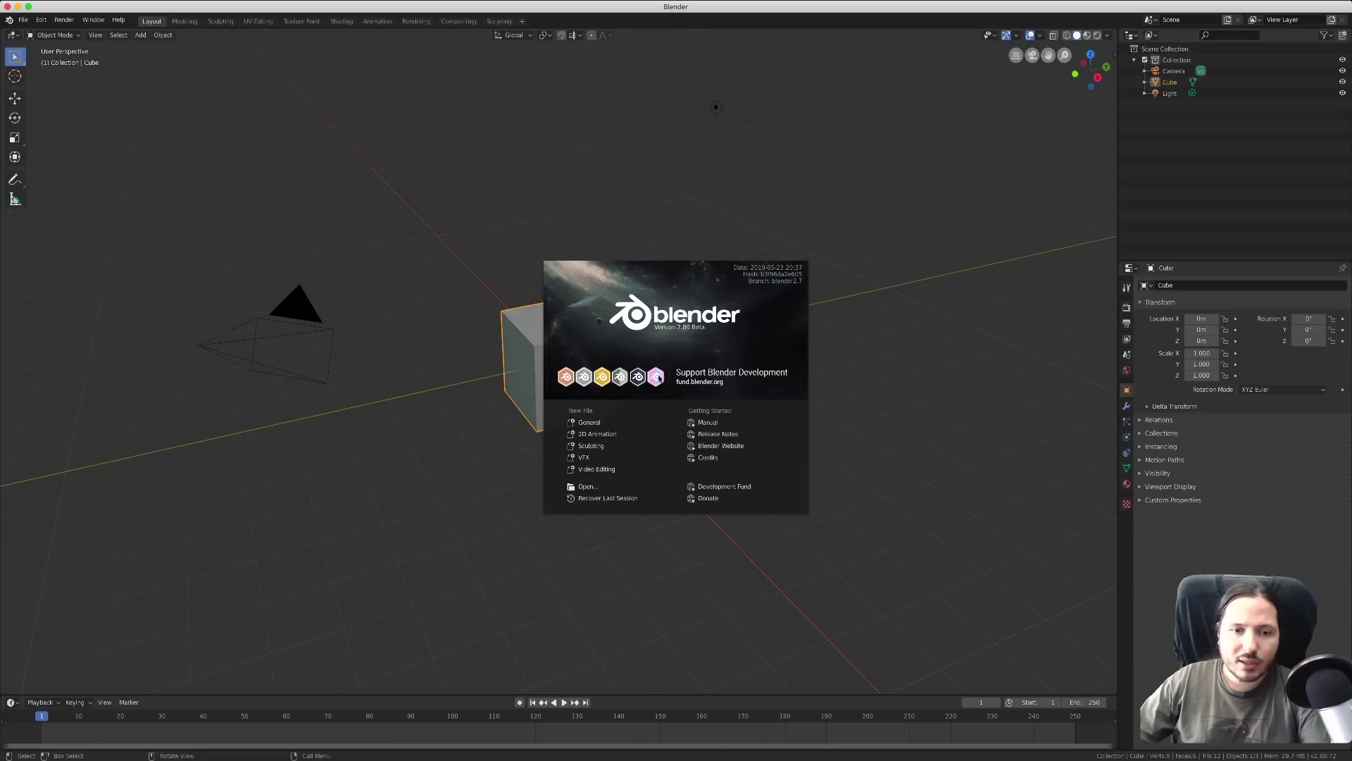
{"action": "left_click", "coordinate": [954, 302]}
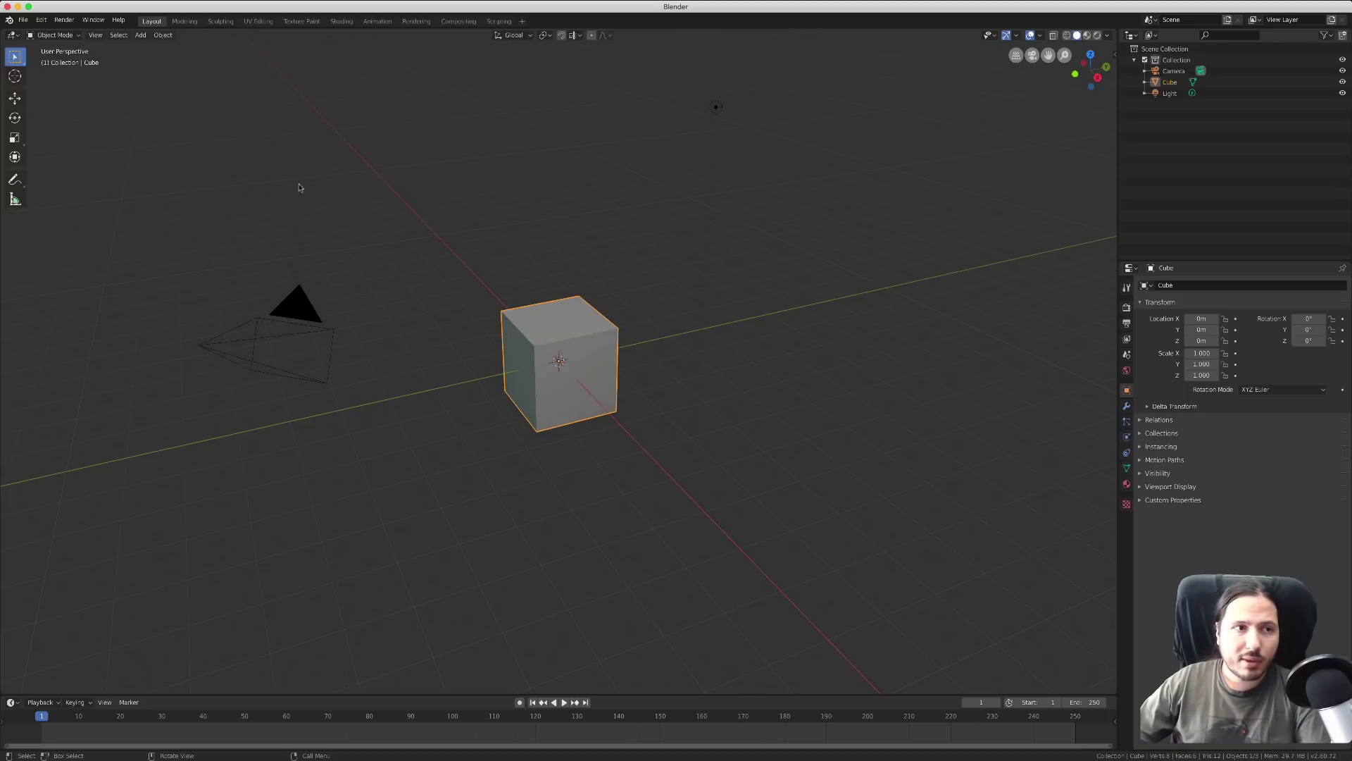
Step: Open Preferences from the Edit menu, reposition it, and raise Resolution Scale above 1.00
{"action": "left_click", "coordinate": [42, 21]}
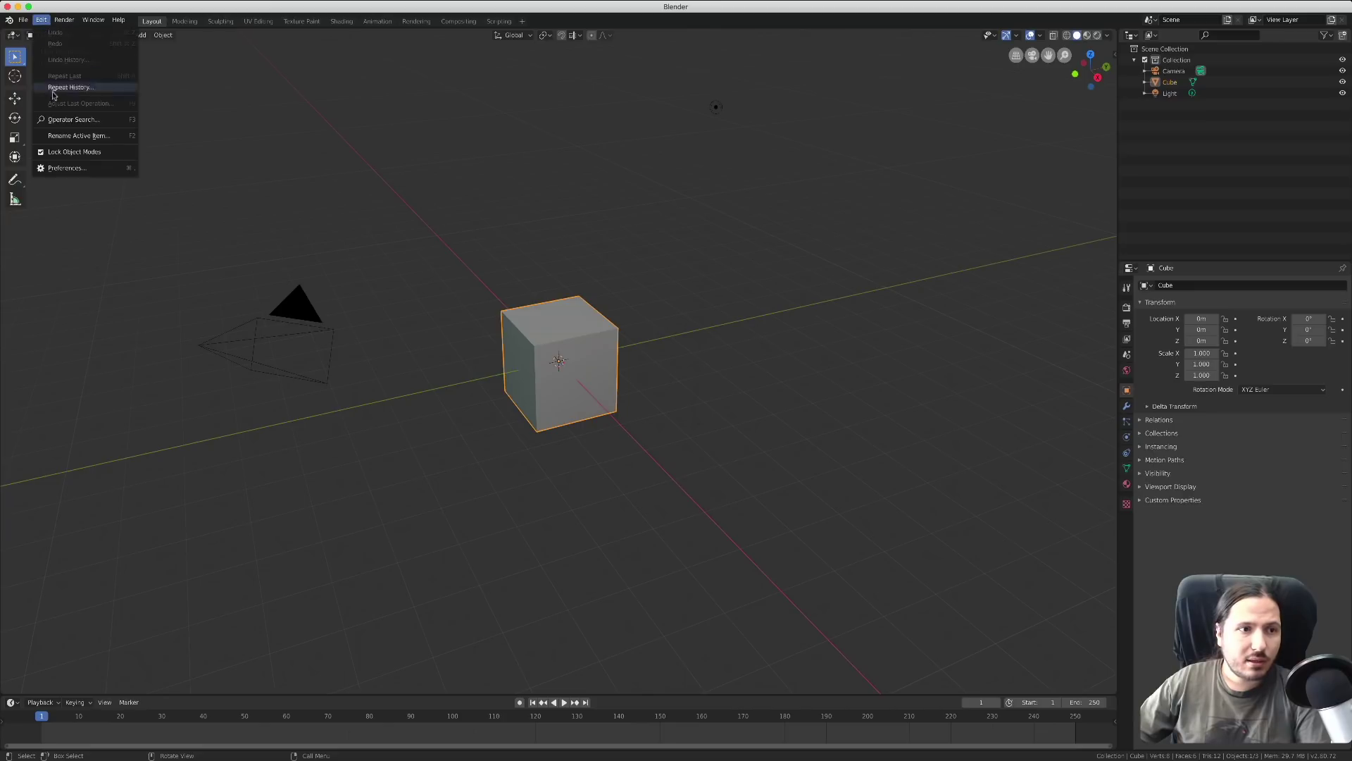
{"action": "left_click", "coordinate": [67, 169]}
{"action": "left_click_drag", "start_coordinate": [118, 19], "coordinate": [623, 169]}
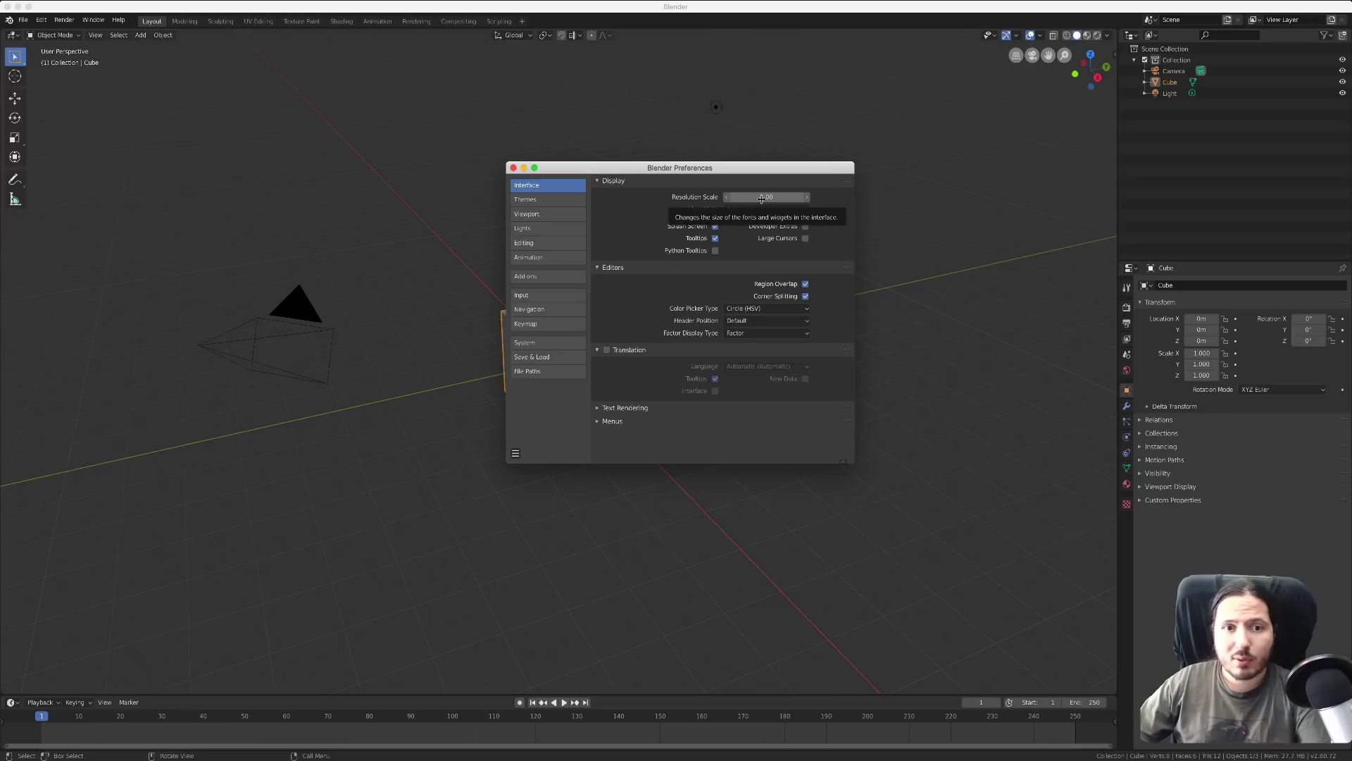
{"action": "left_click_drag", "start_coordinate": [761, 198], "coordinate": [799, 205]}
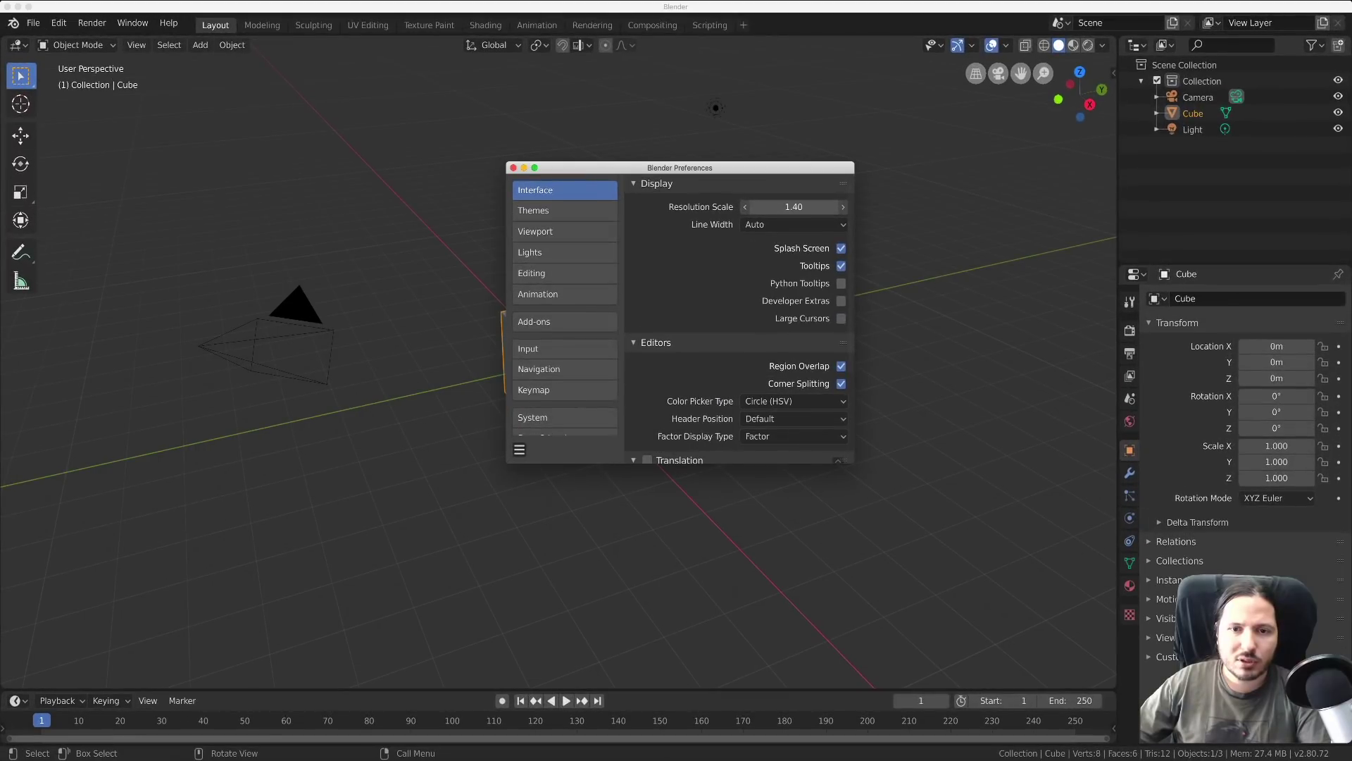
Step: Try Resolution Scale values 1.2 and 1.3, then nudge it back up to 1.40
{"action": "left_click", "coordinate": [786, 207]}
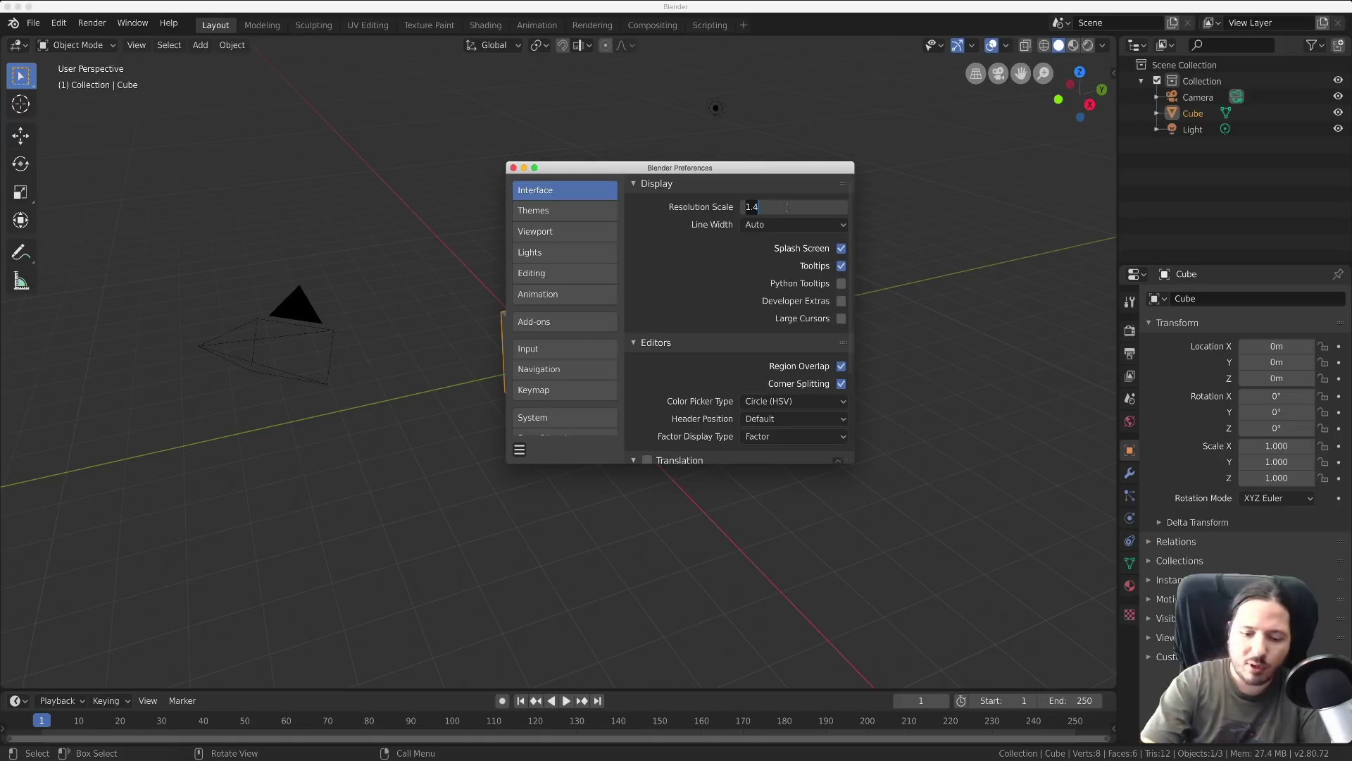
{"action": "type", "text": "1.2"}
{"action": "key", "text": "Return"}
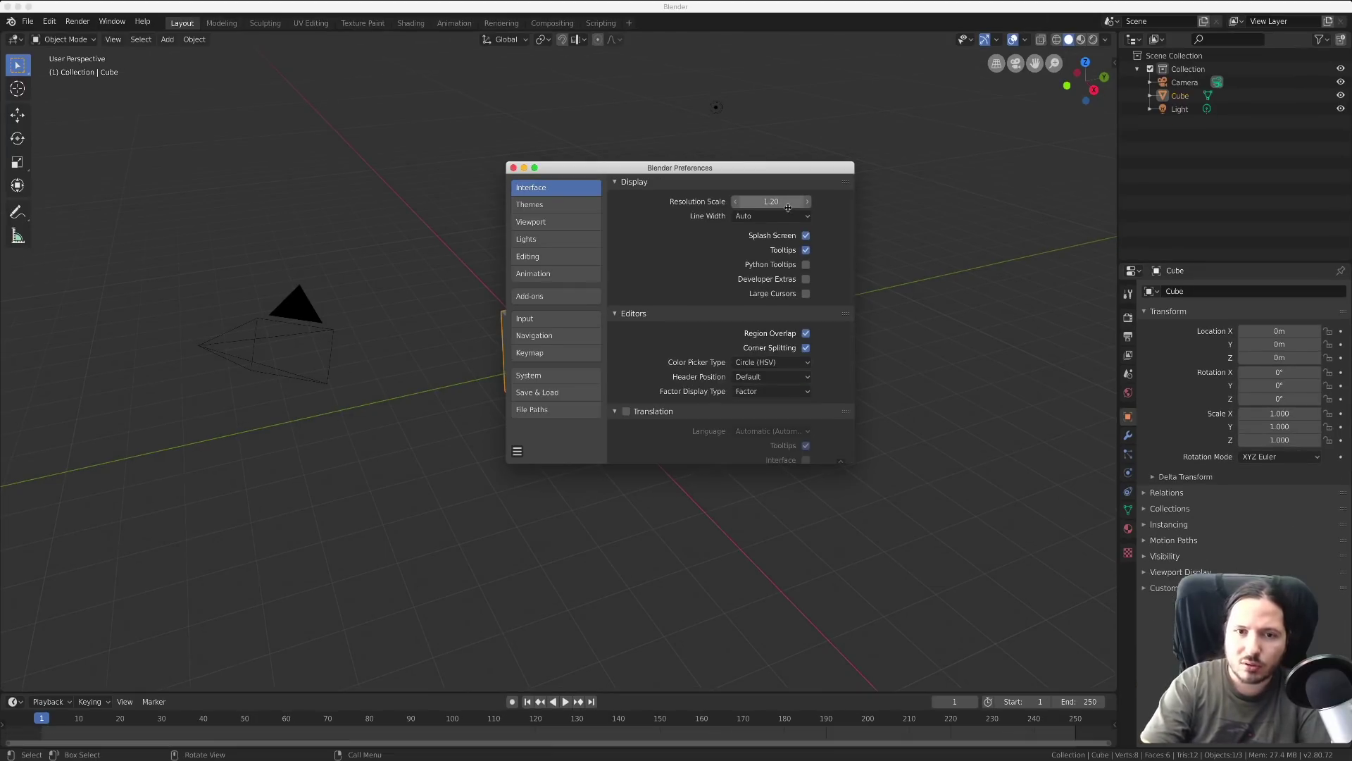
{"action": "left_click", "coordinate": [787, 208]}
{"action": "type", "text": "1."}
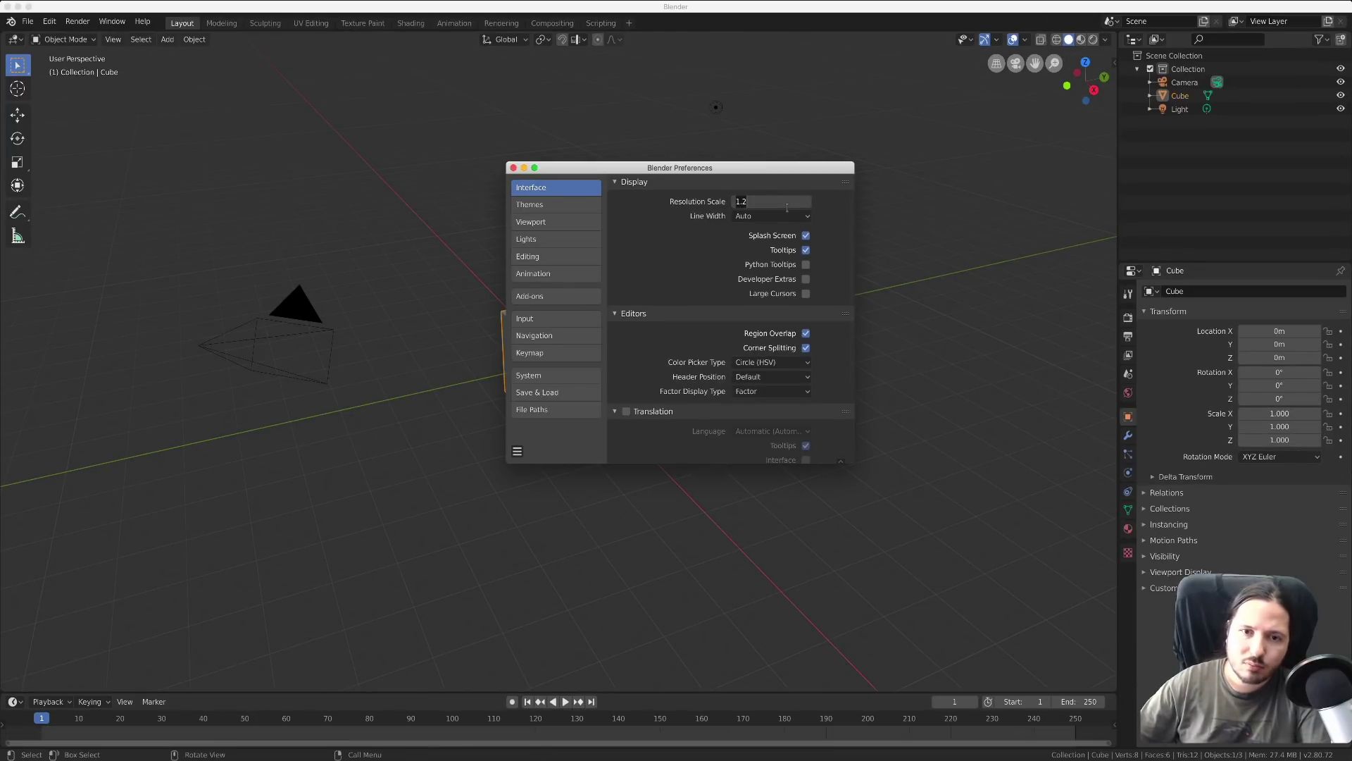
{"action": "type", "text": "3"}
{"action": "key", "text": "Return"}
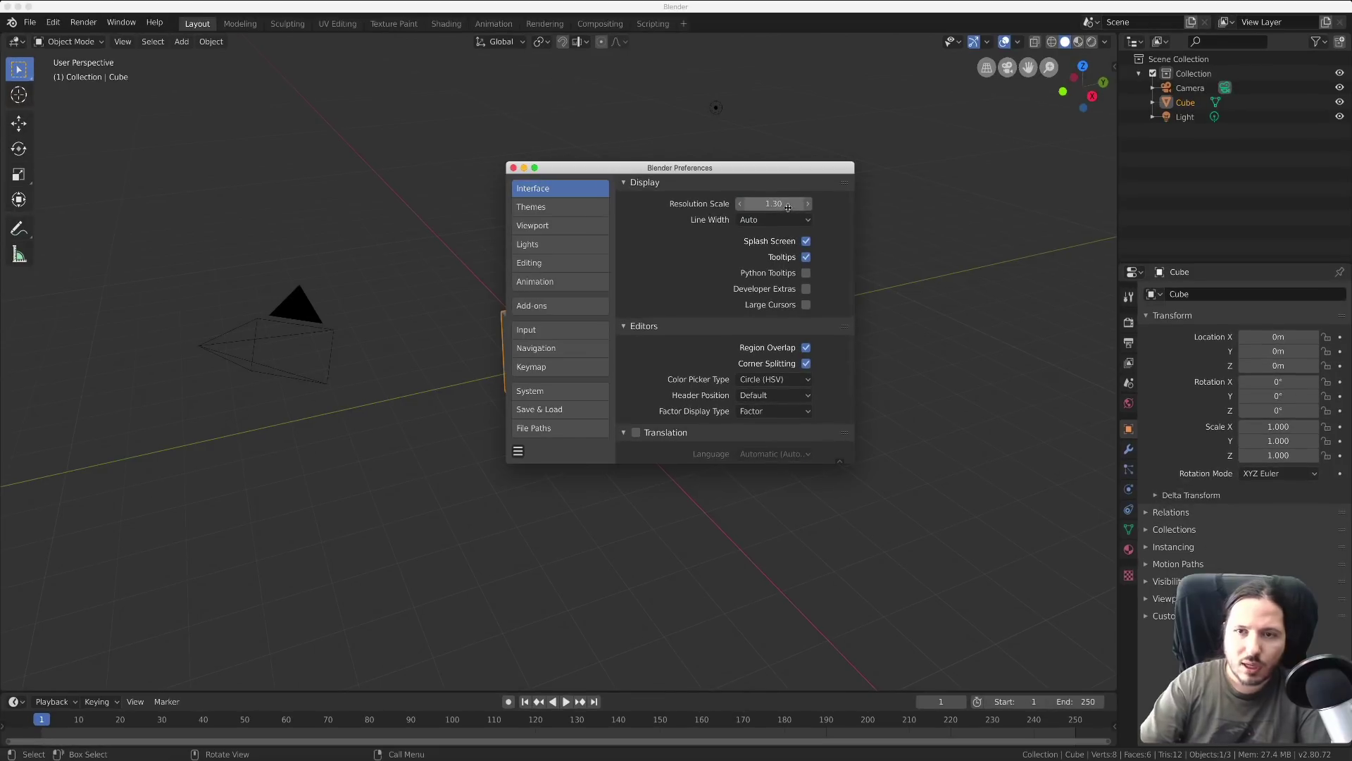
{"action": "left_click_drag", "start_coordinate": [788, 207], "coordinate": [796, 207]}
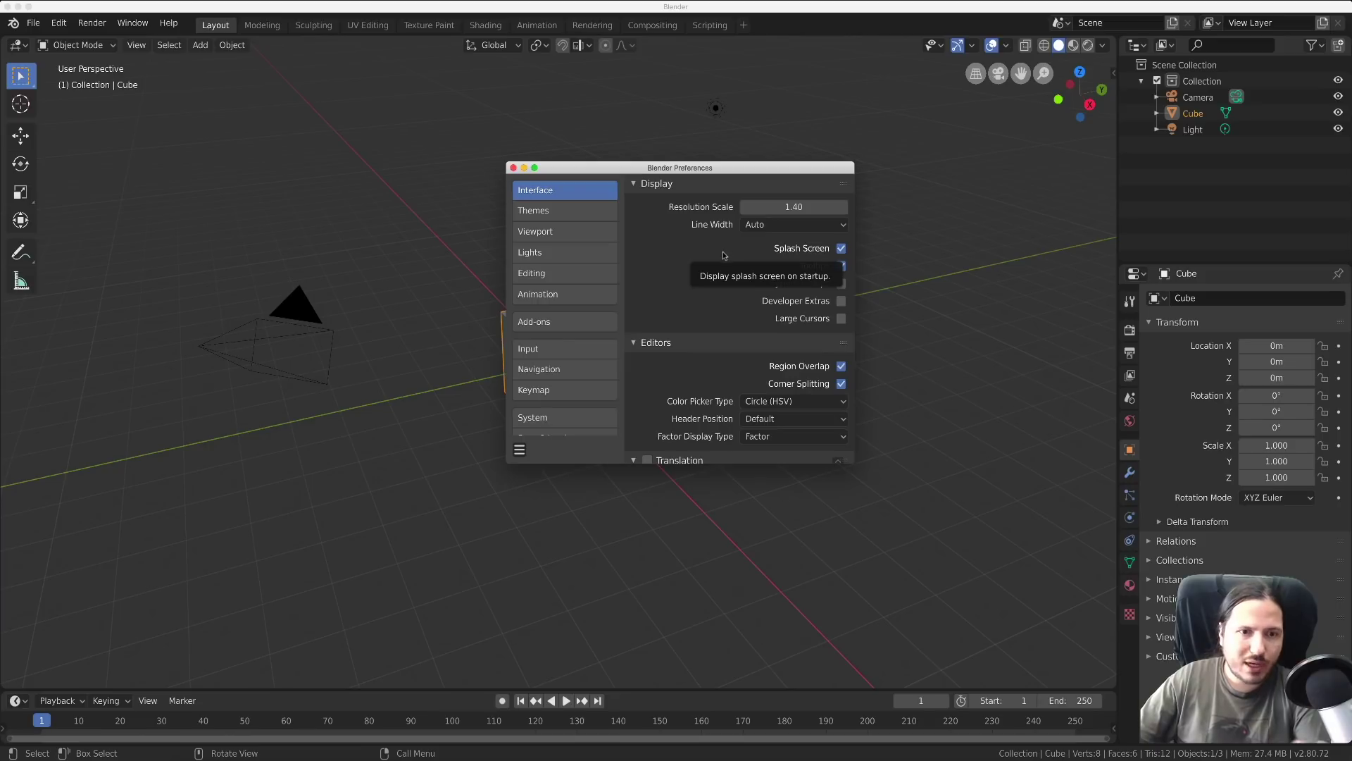
Step: Enlarge the Preferences window, check its save options, close it, and quit Blender
{"action": "left_click_drag", "start_coordinate": [639, 169], "coordinate": [650, 178]}
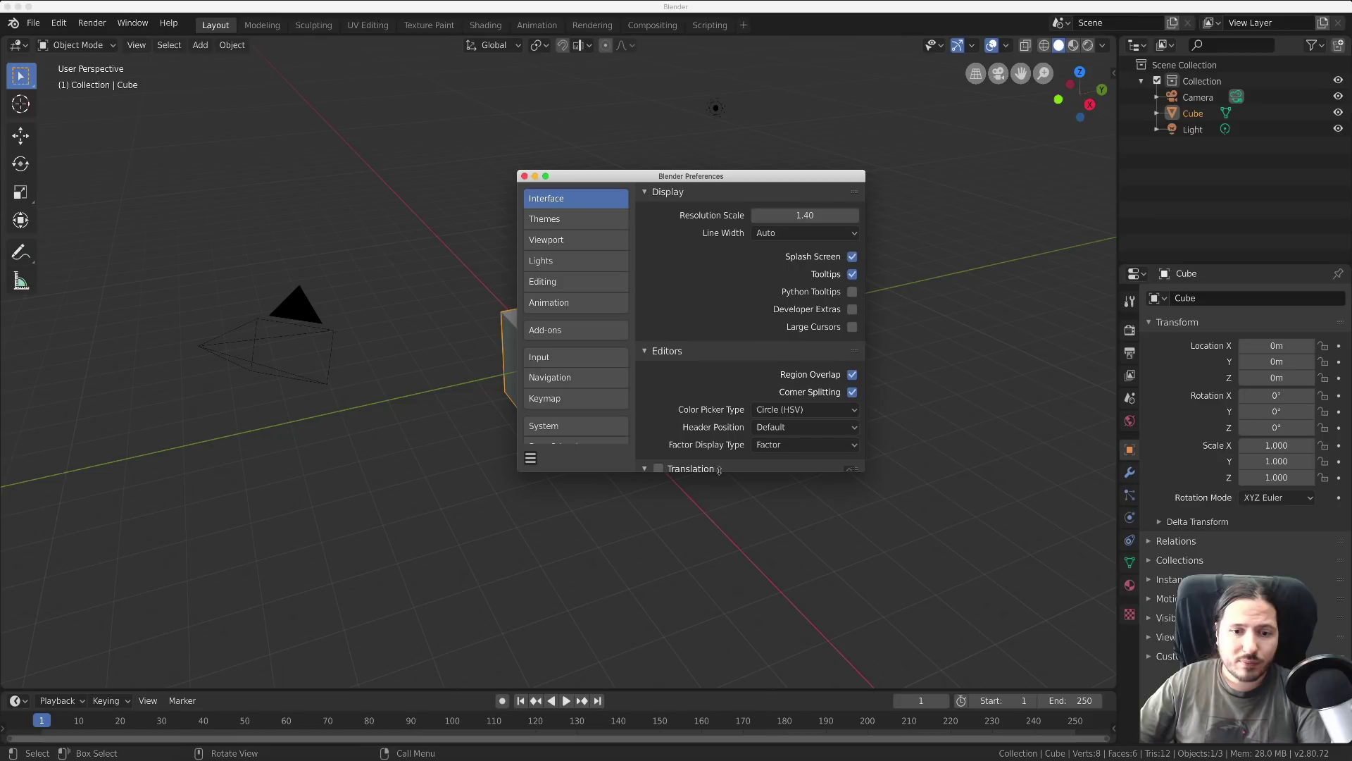
{"action": "left_click_drag", "start_coordinate": [718, 472], "coordinate": [725, 560]}
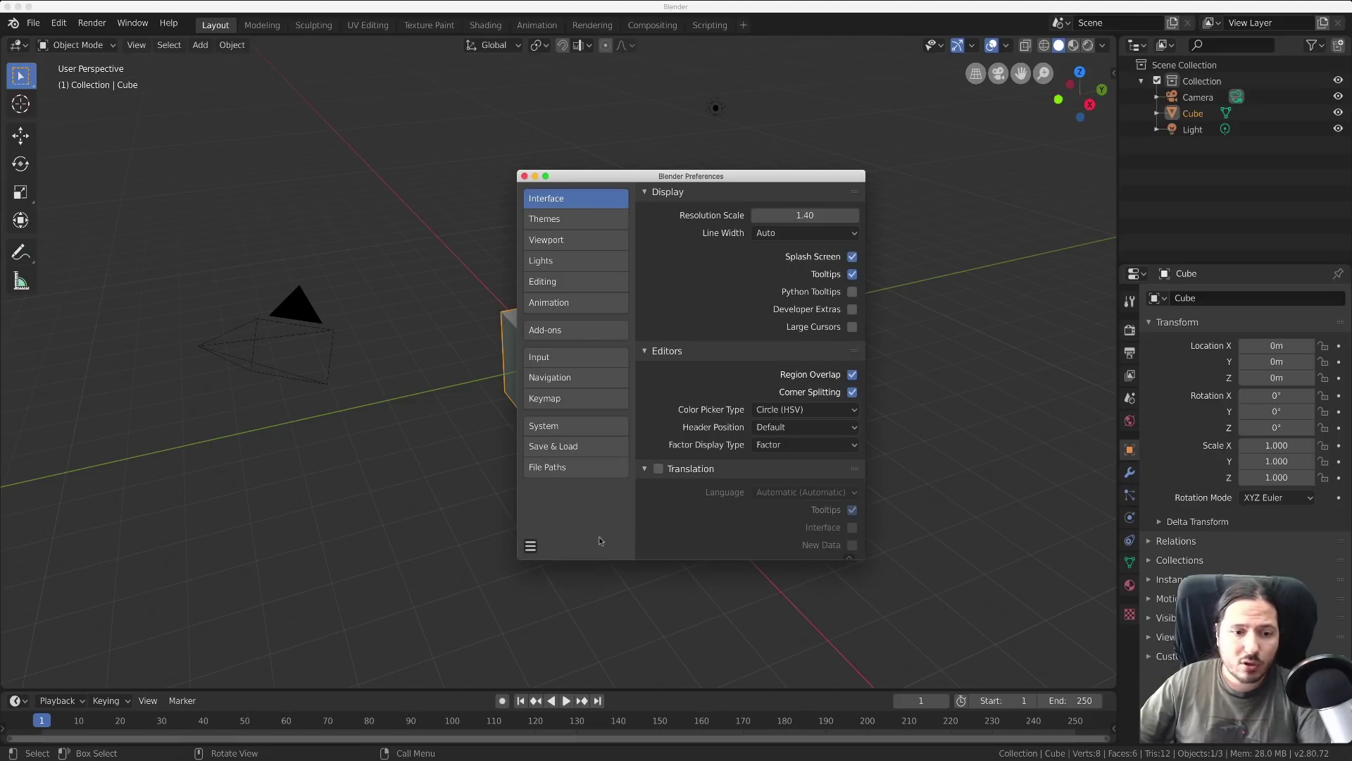
{"action": "left_click", "coordinate": [532, 546]}
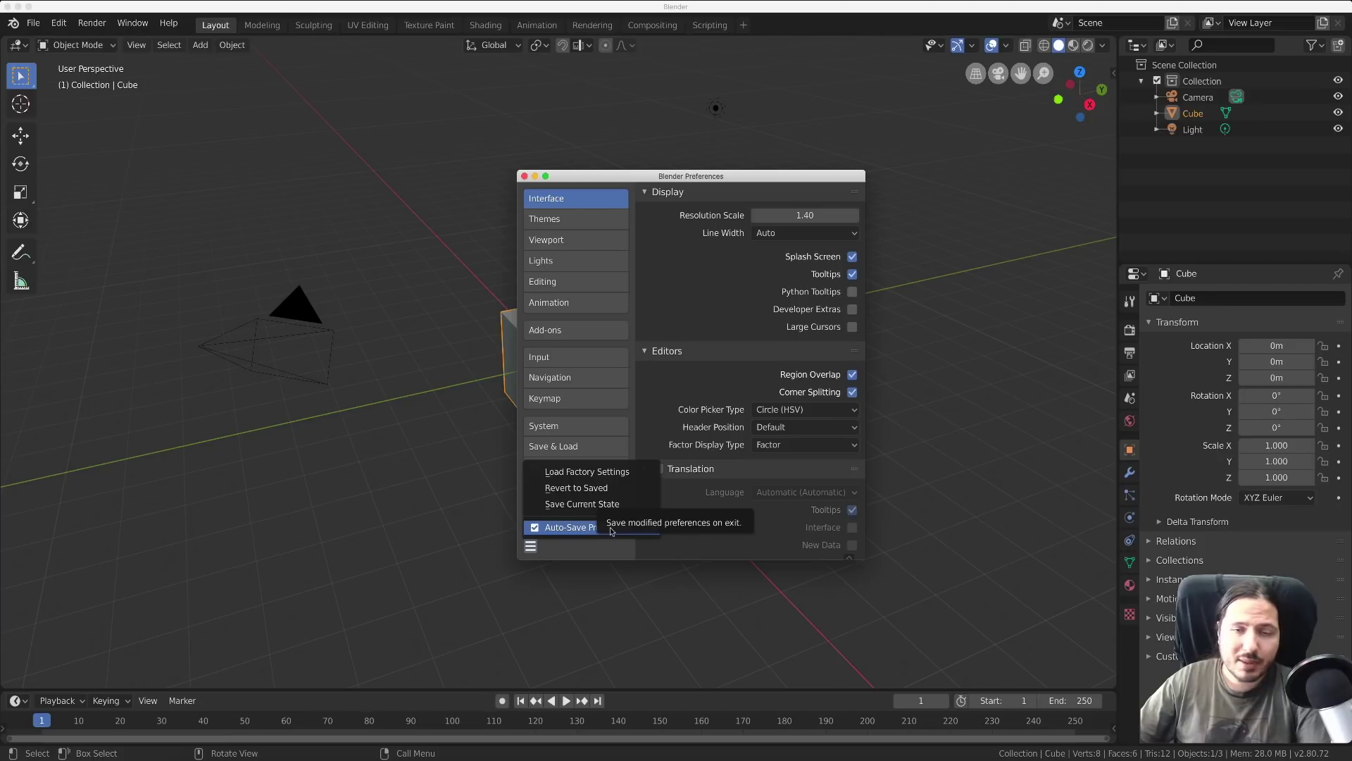
{"action": "left_click", "coordinate": [523, 176]}
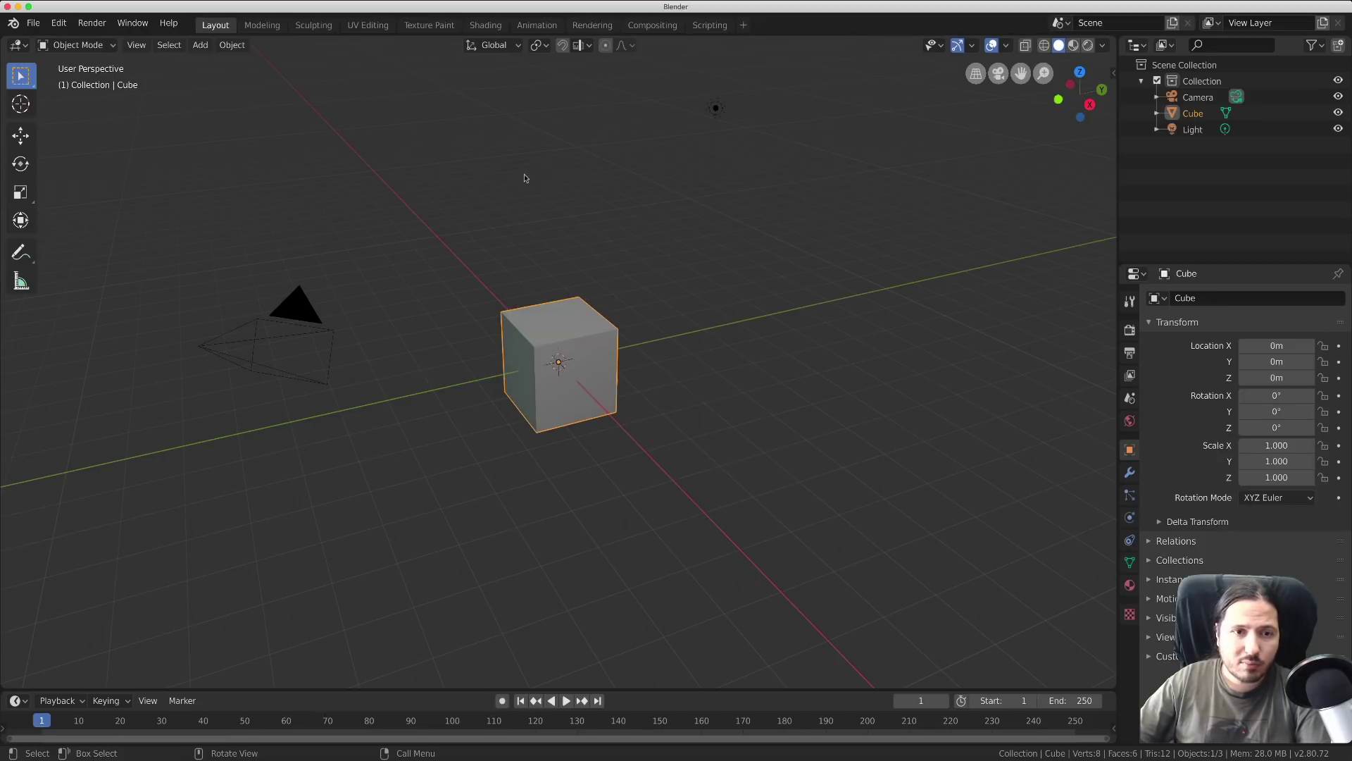
{"action": "left_click", "coordinate": [7, 9]}
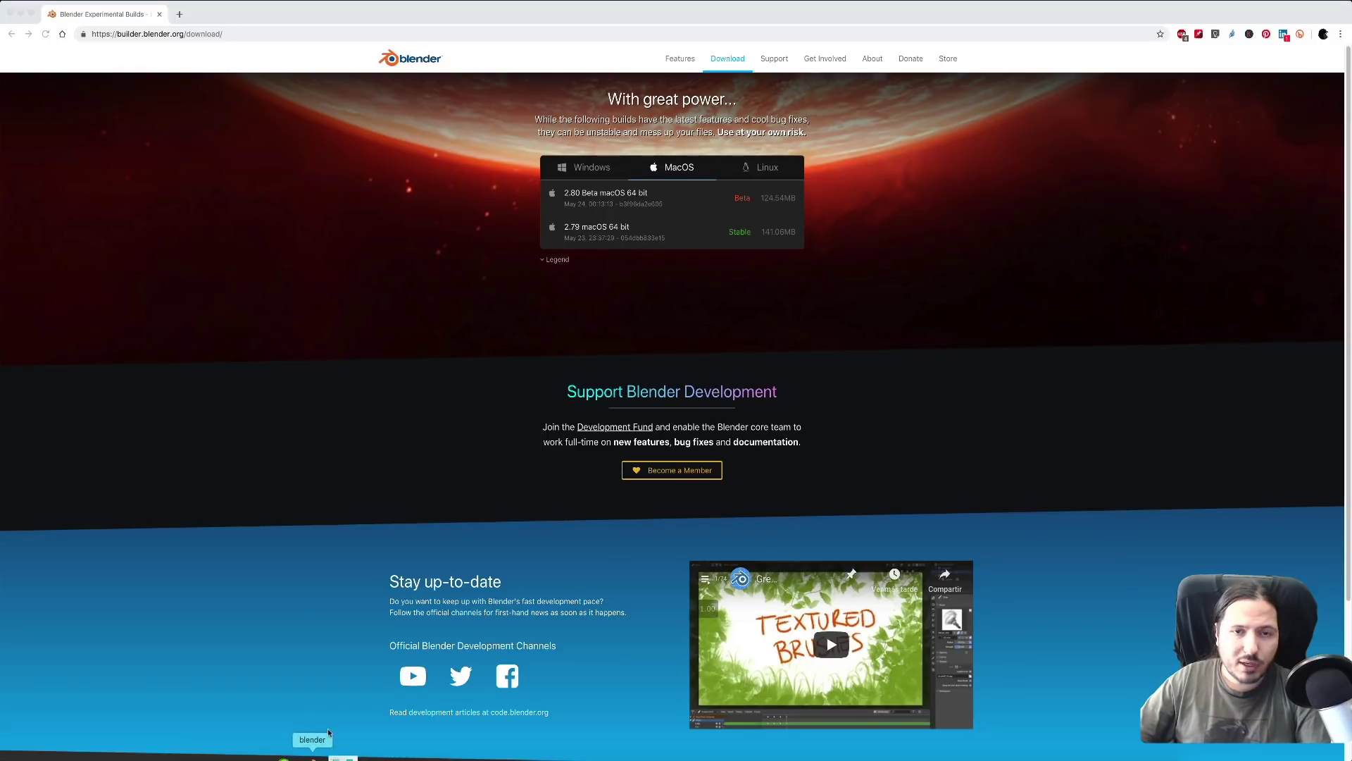
Step: Relaunch Blender from the Dock and dismiss its 2.80 Beta splash screen
{"action": "left_click", "coordinate": [309, 738]}
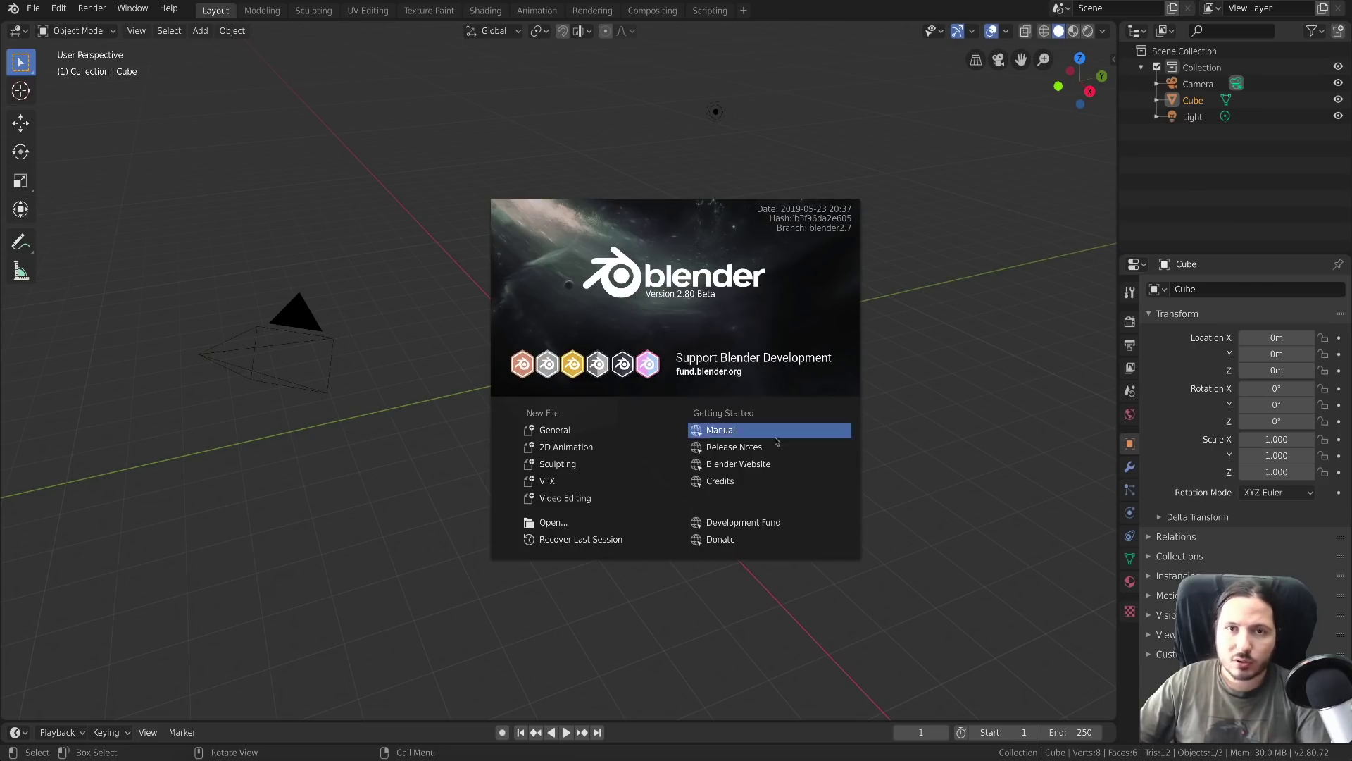
{"action": "left_click", "coordinate": [393, 212]}
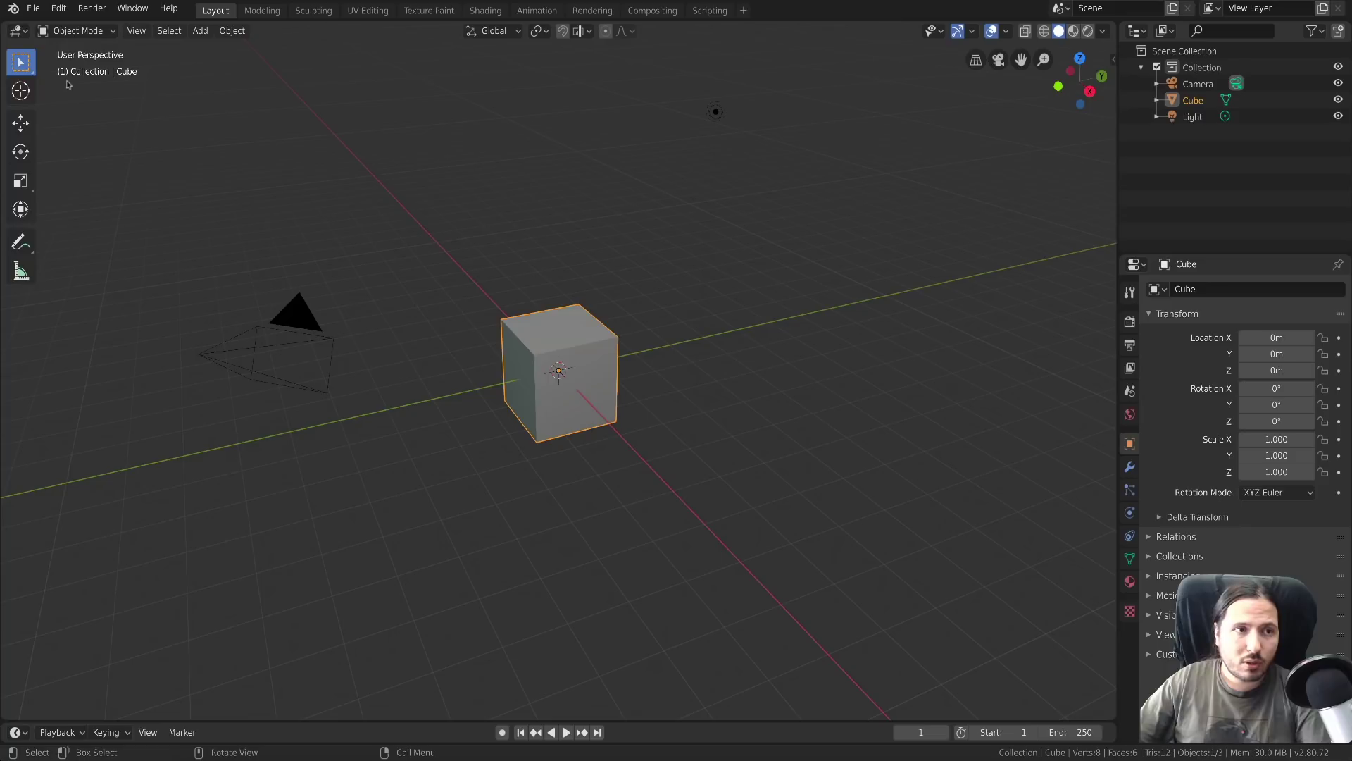